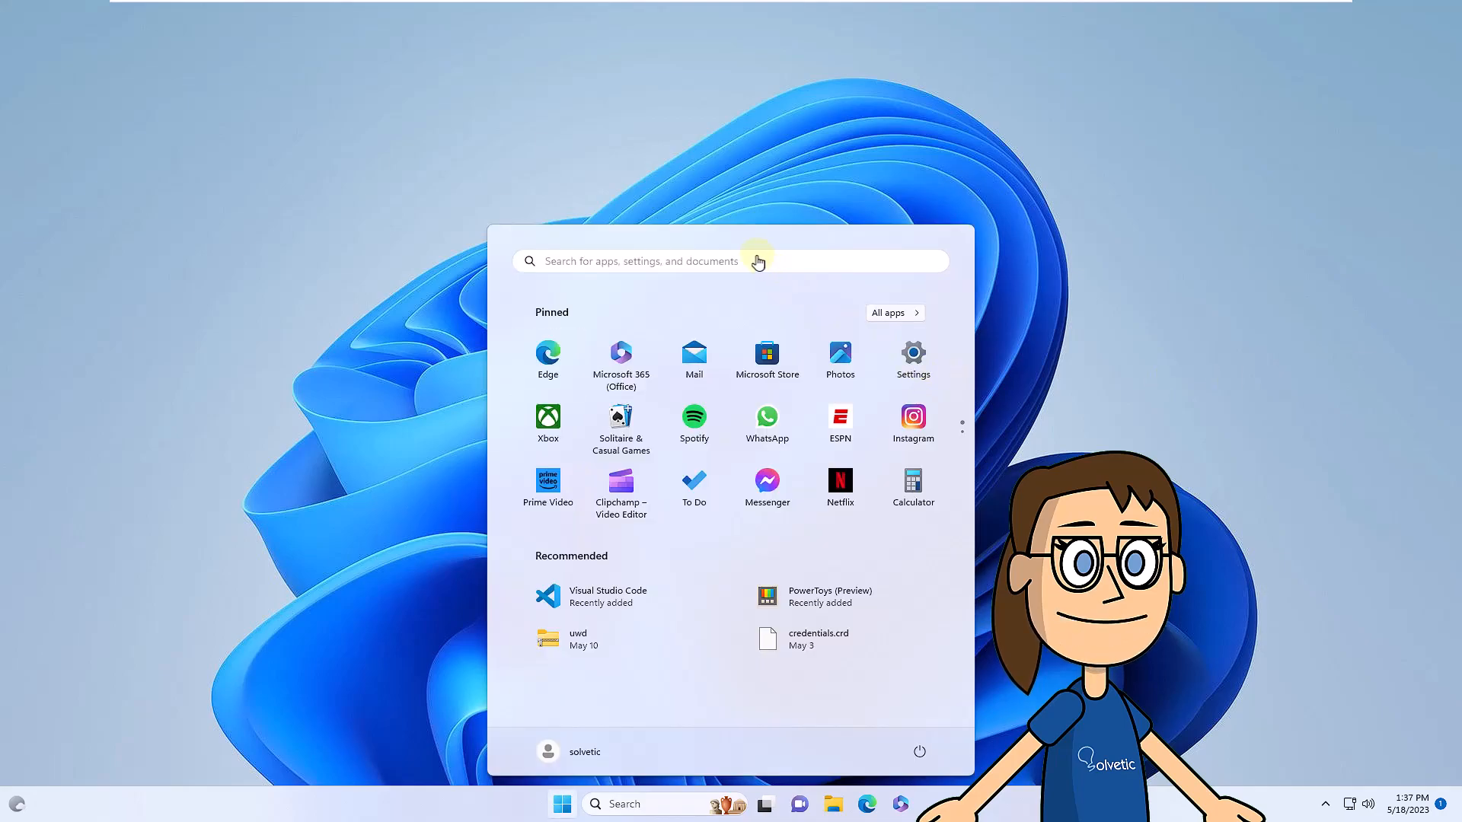
# Search Windows for "gpedit" and open Edit group policy.
pyautogui.click(758, 262)
pyautogui.write('gpe')
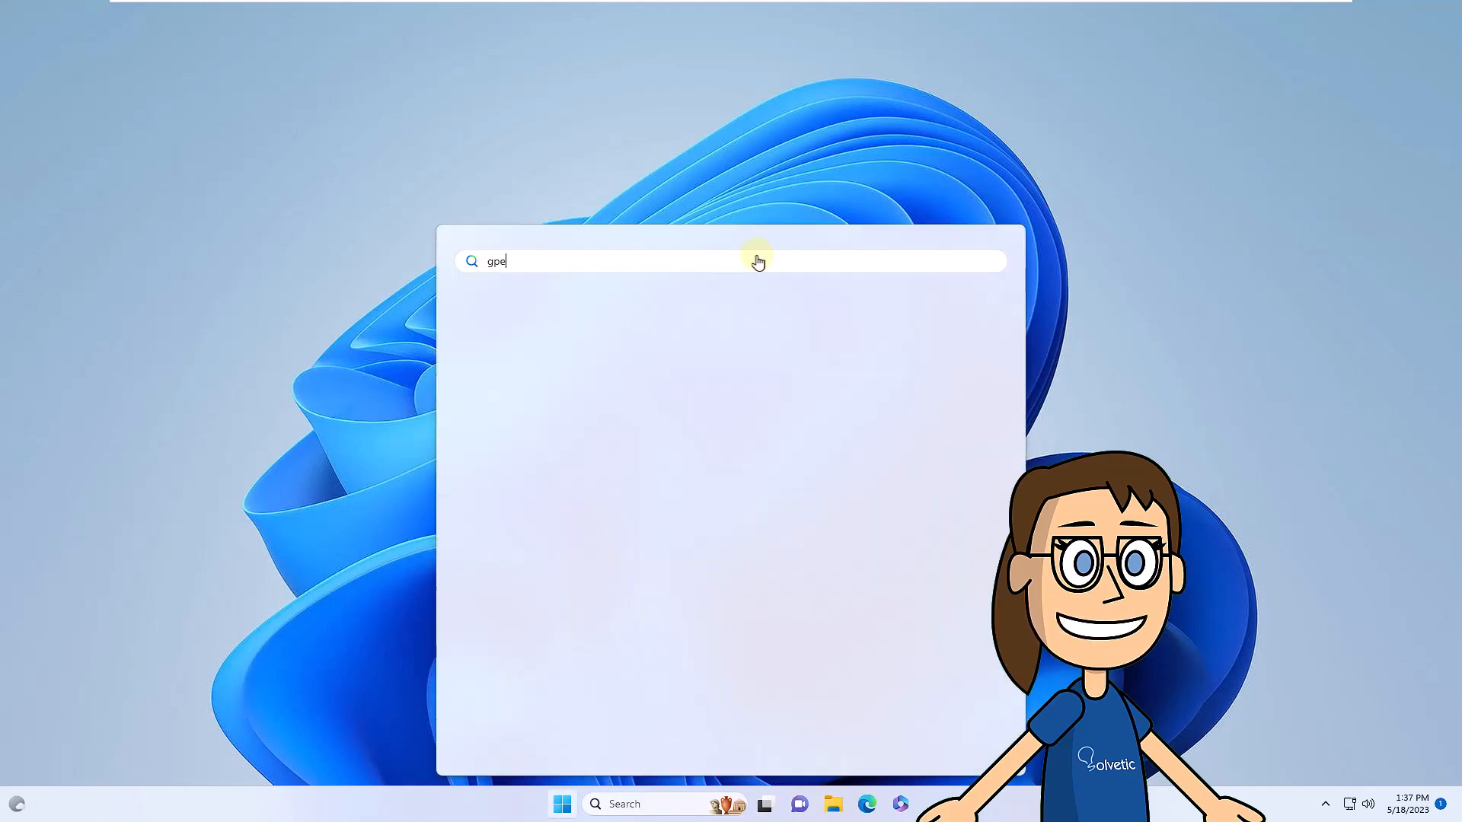
pyautogui.write('dit')
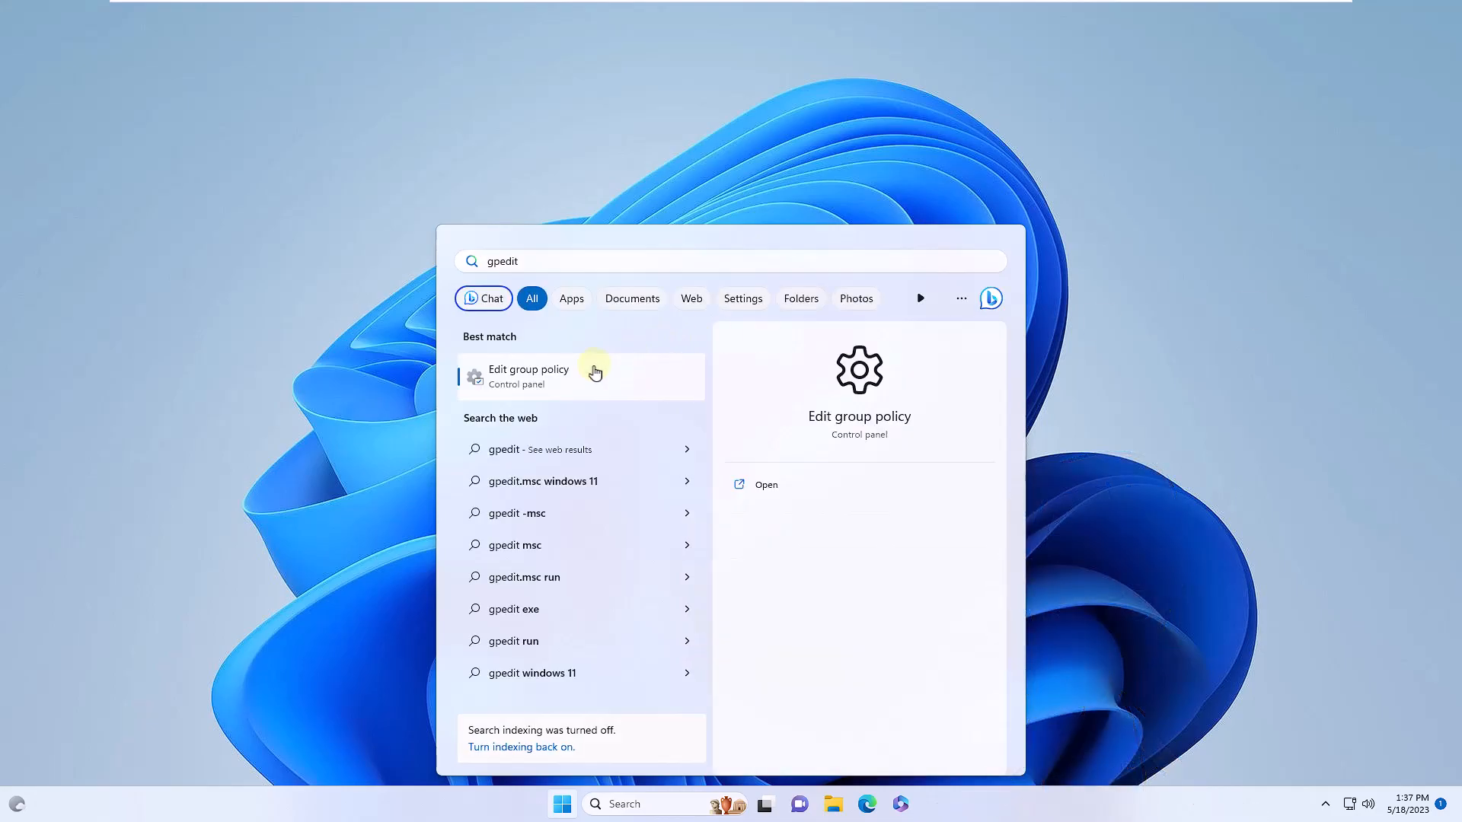
pyautogui.click(594, 372)
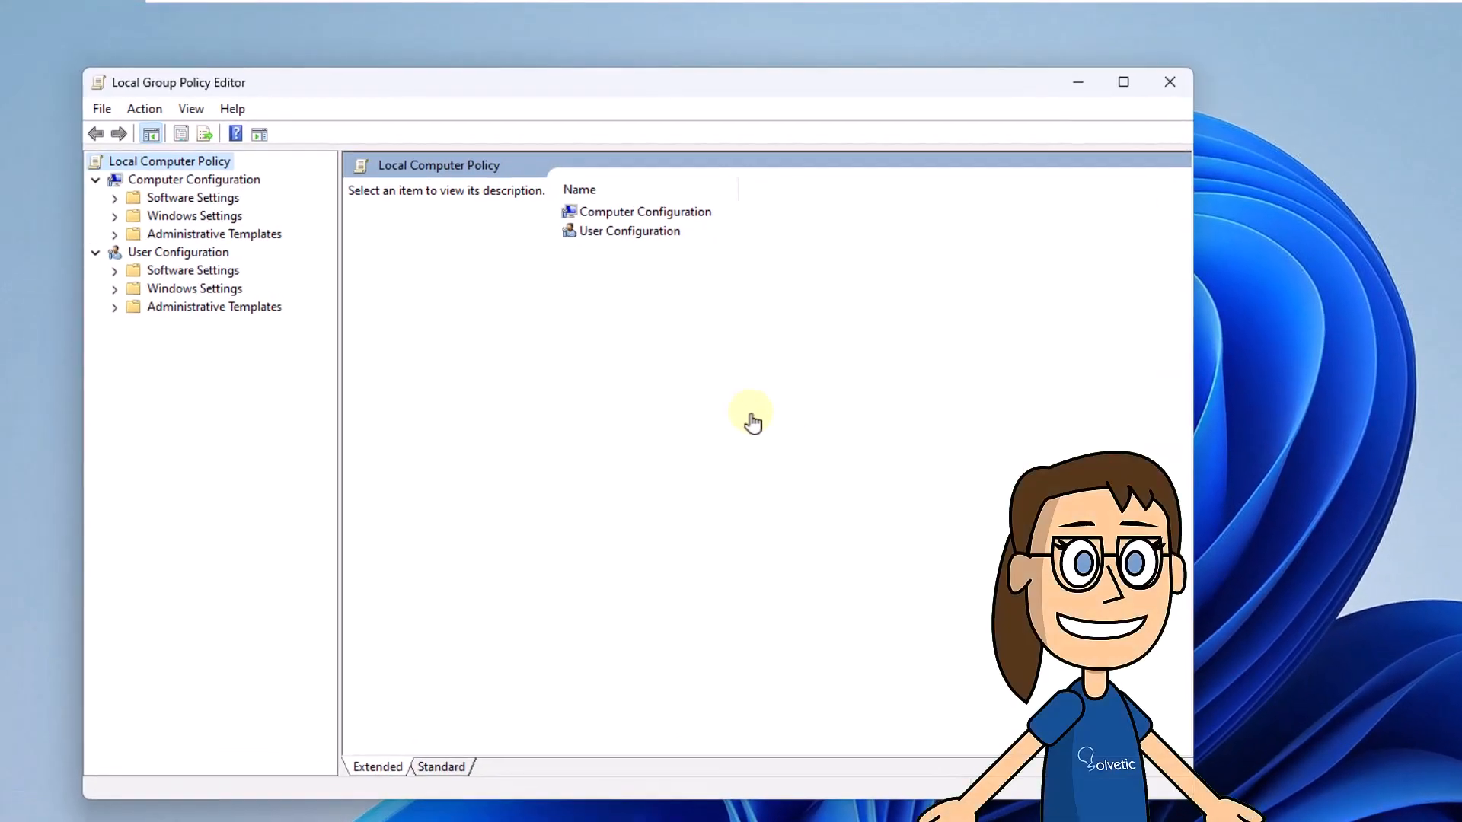
# Open the "Prevent access to registry editing tools" policy under User Configuration, Administrative Templates, System.
pyautogui.click(179, 253)
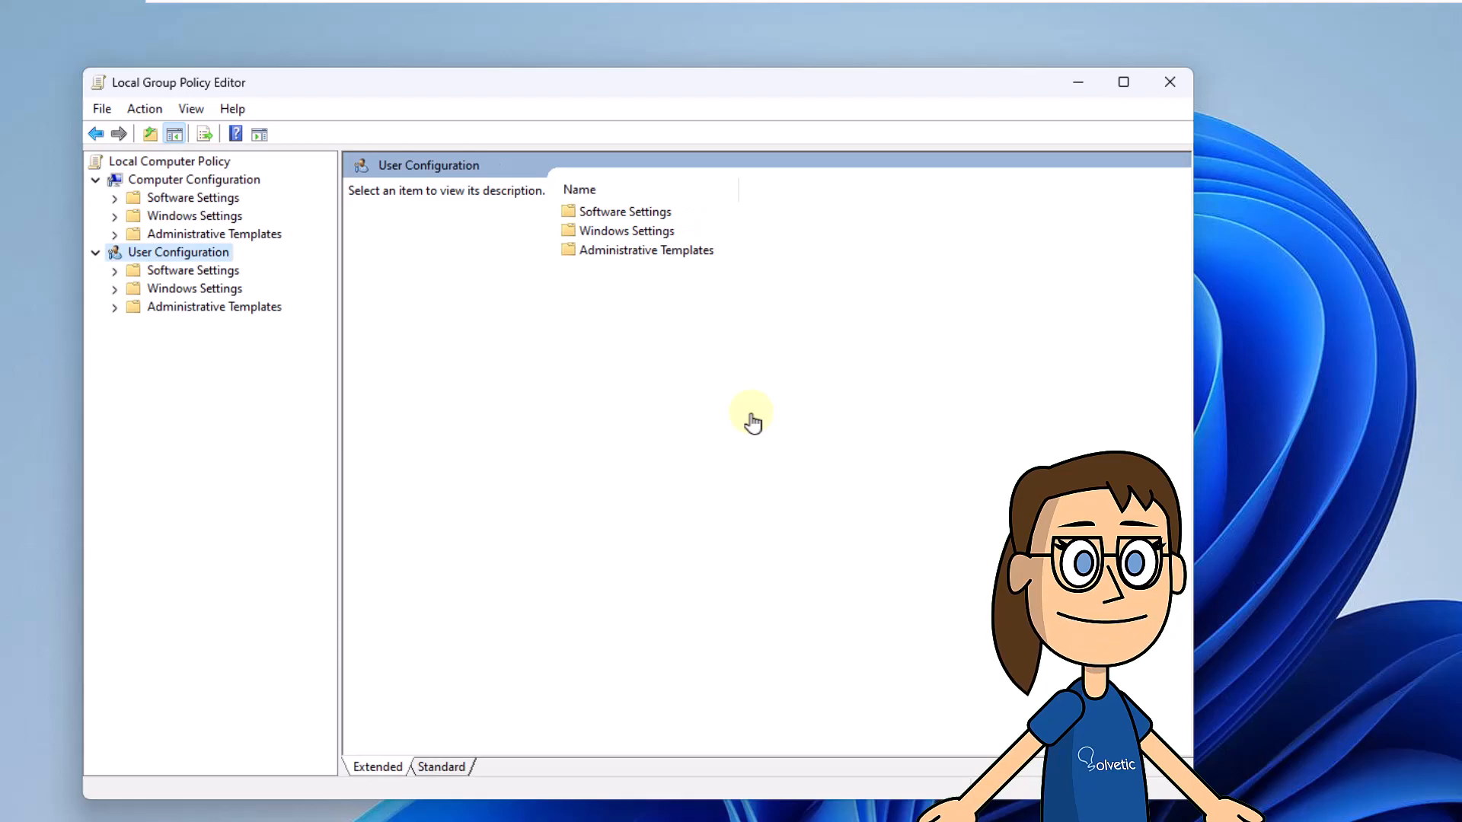
pyautogui.click(115, 307)
pyautogui.click(185, 416)
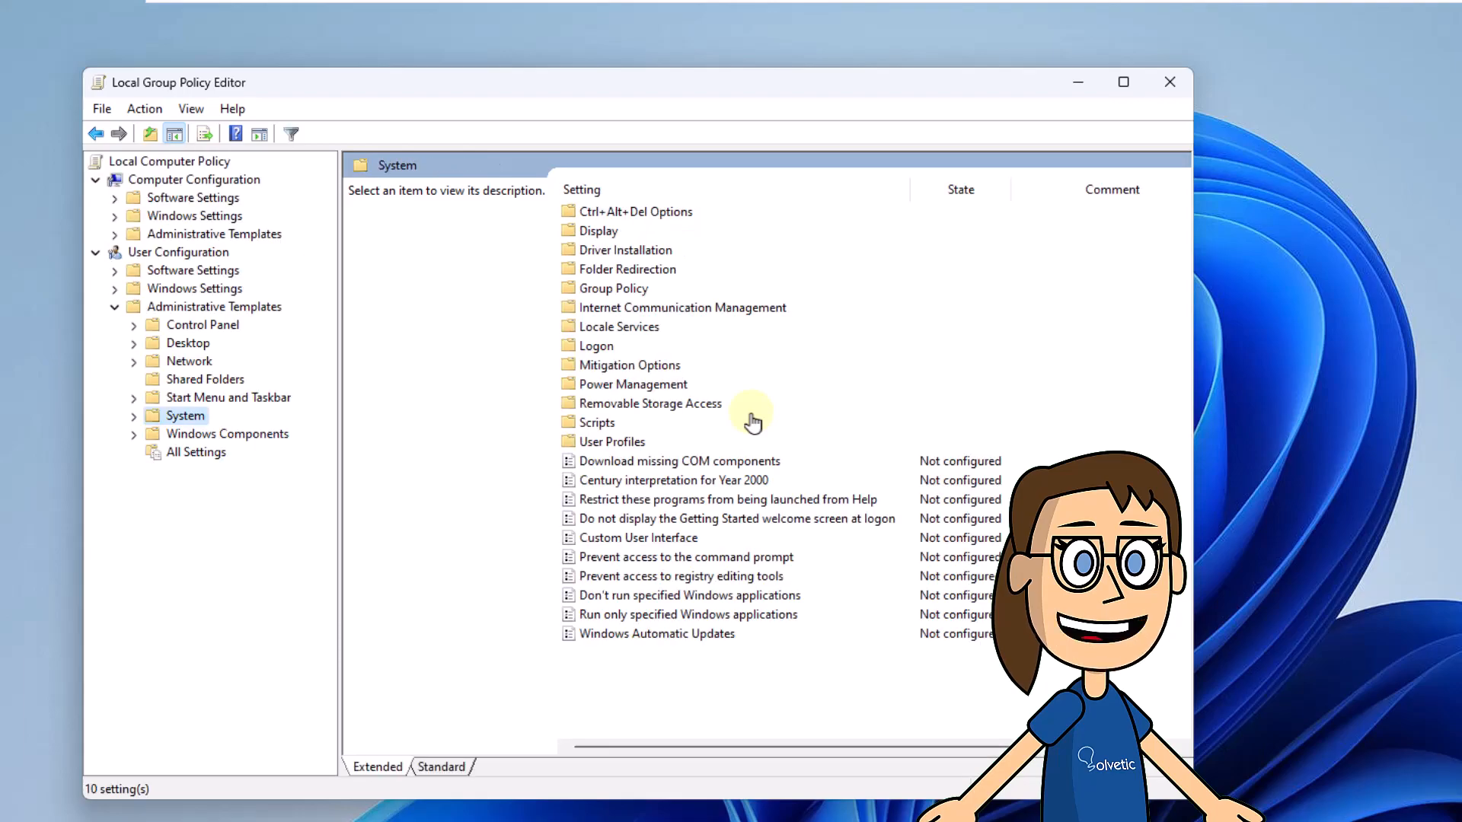
pyautogui.click(681, 576)
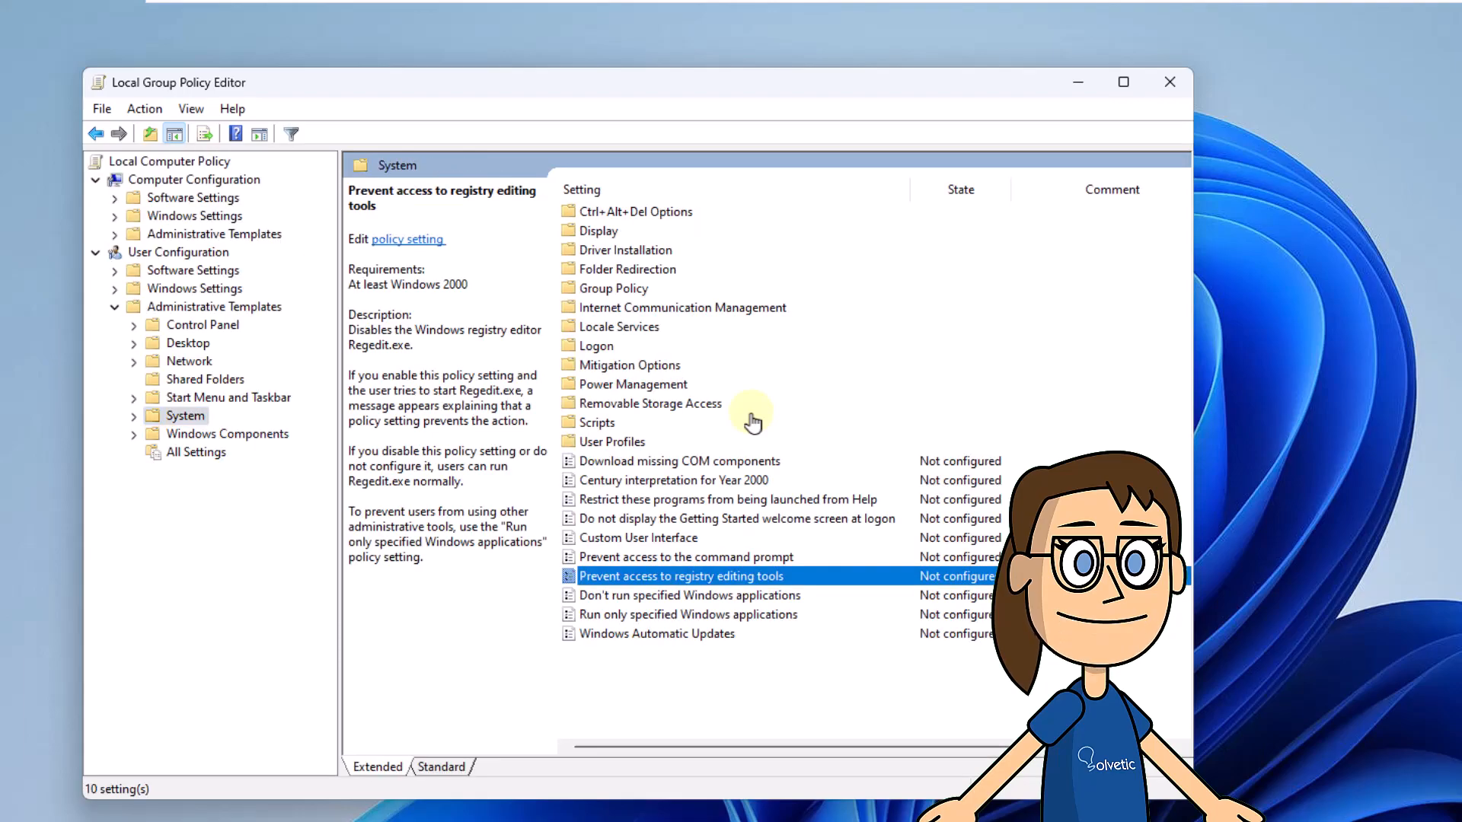
pyautogui.doubleClick(765, 581)
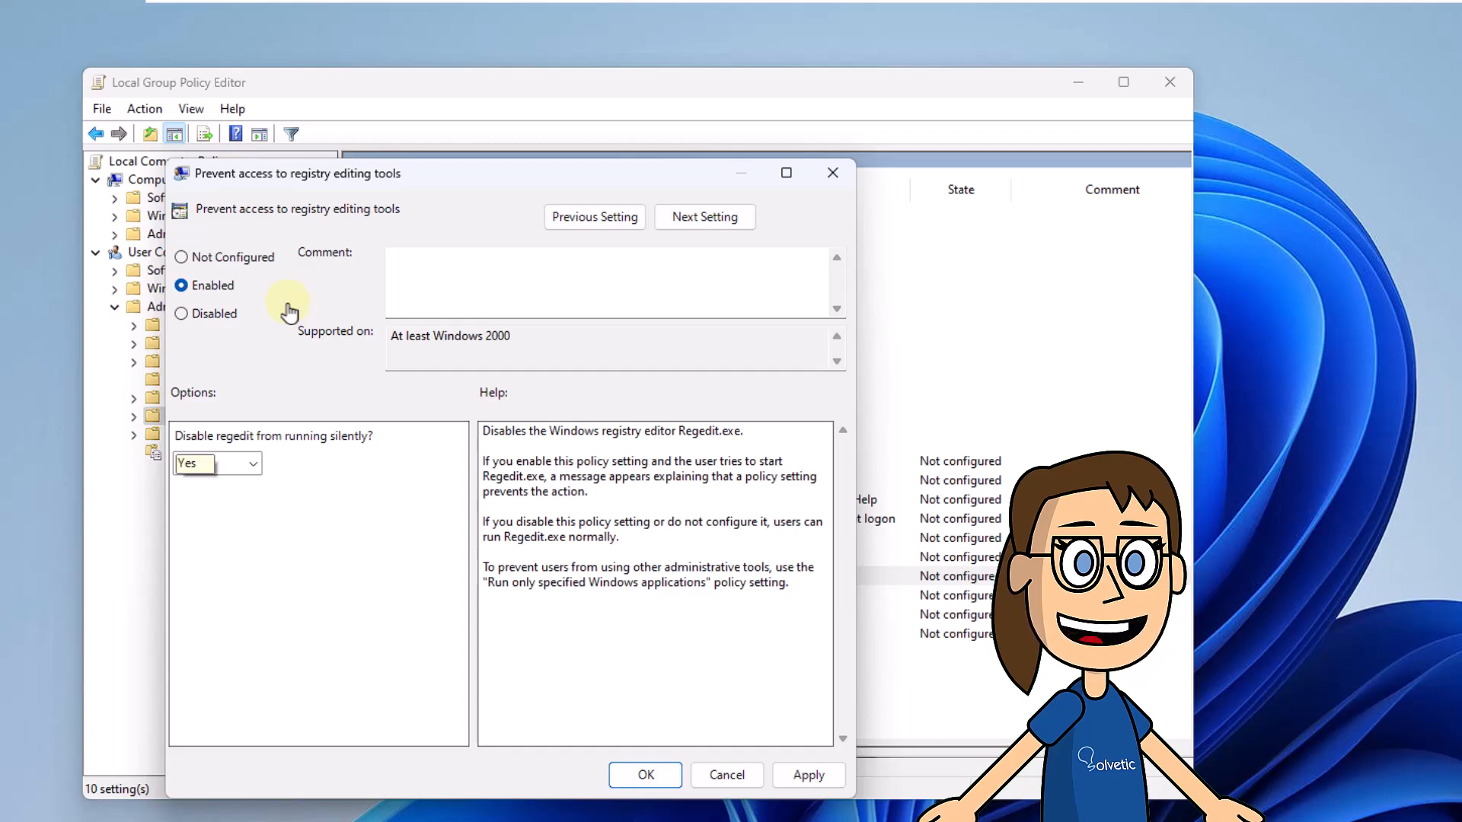
# Set the registry editing tools policy to Enabled, save it and put the policy editor window away.
pyautogui.press('Tab')
pyautogui.press('Tab')
pyautogui.press('space')
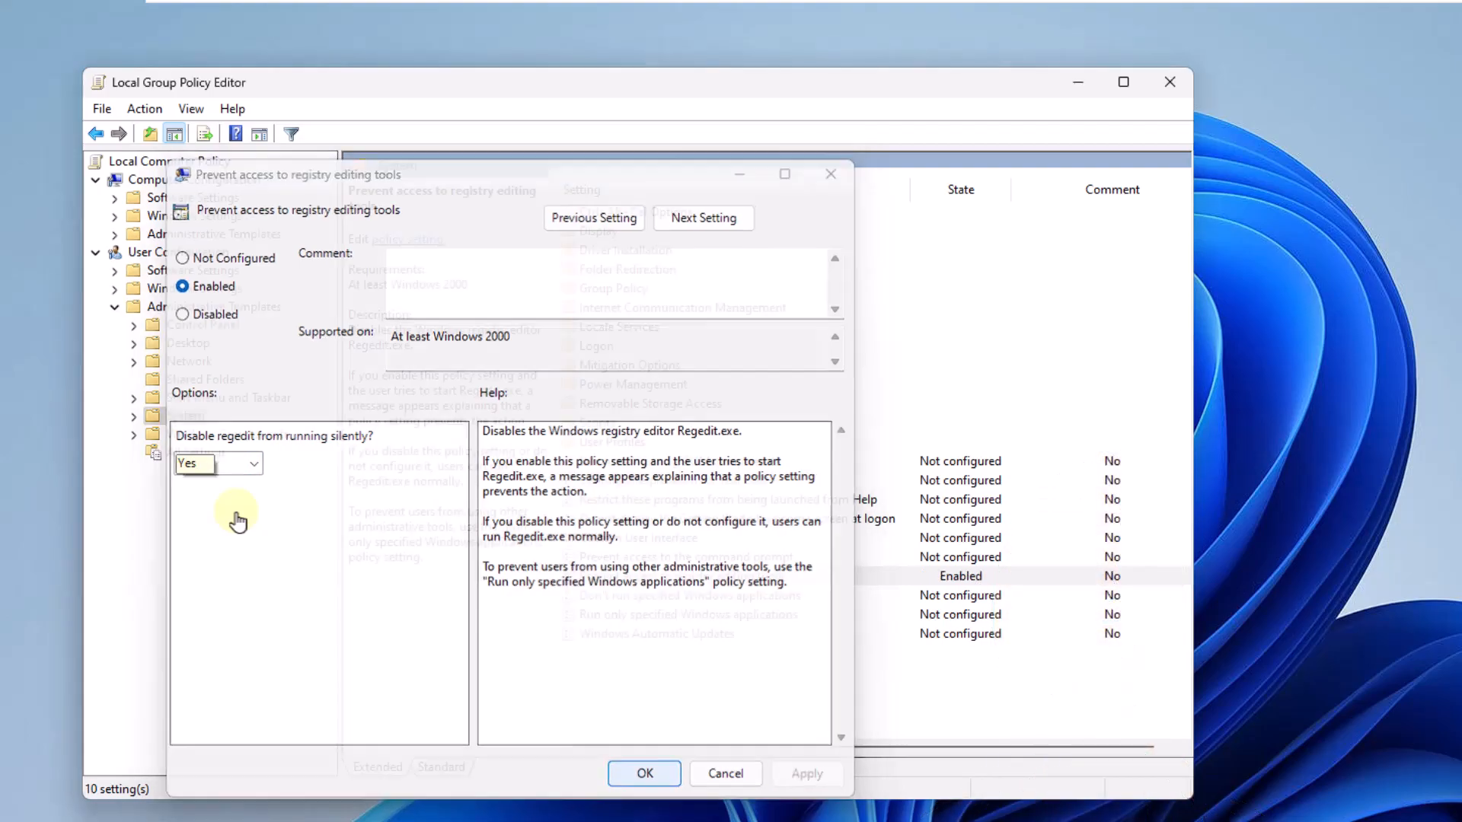
pyautogui.press('Return')
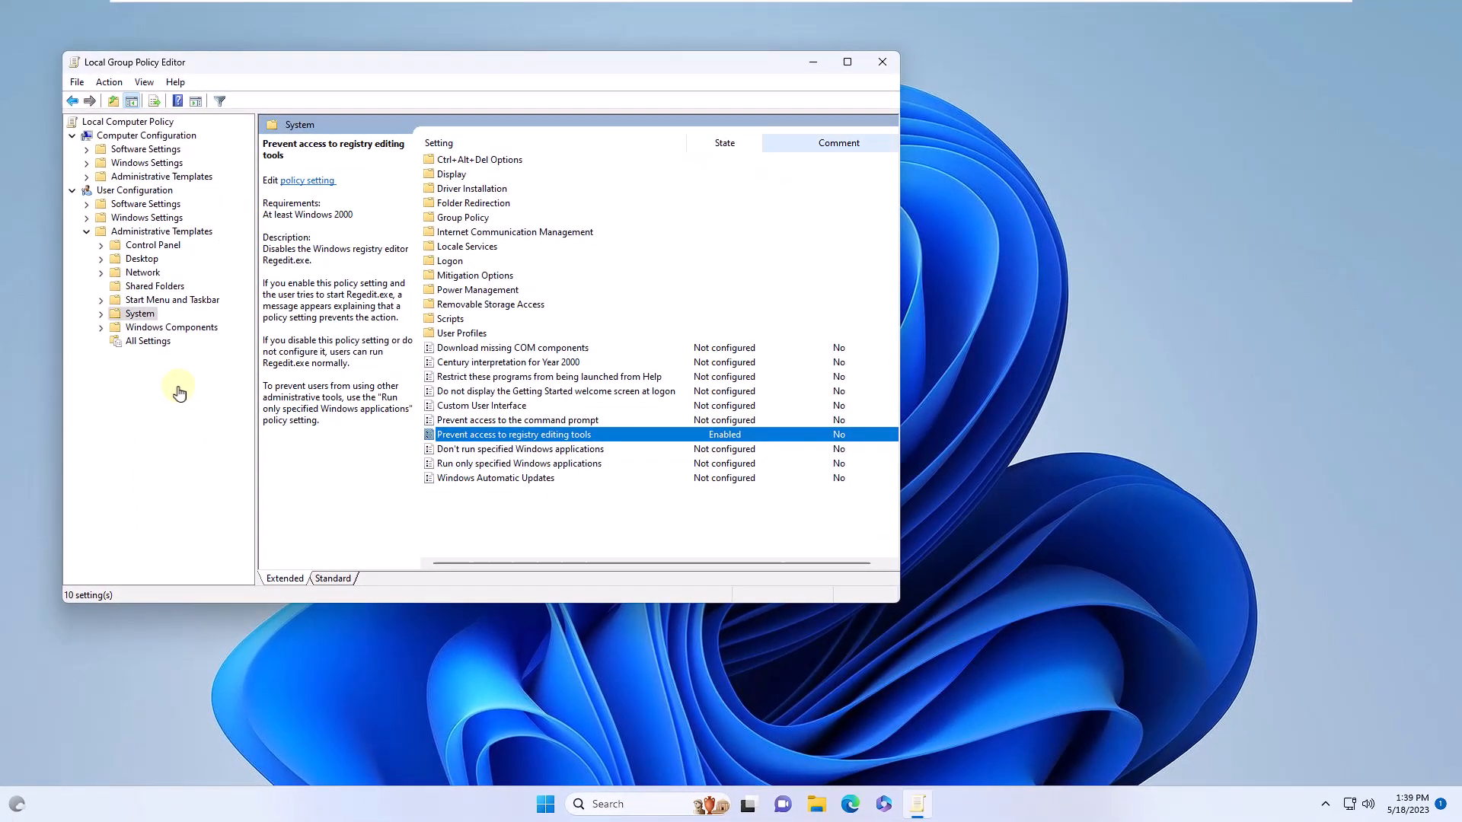
pyautogui.hotkey('alt', 'F4')
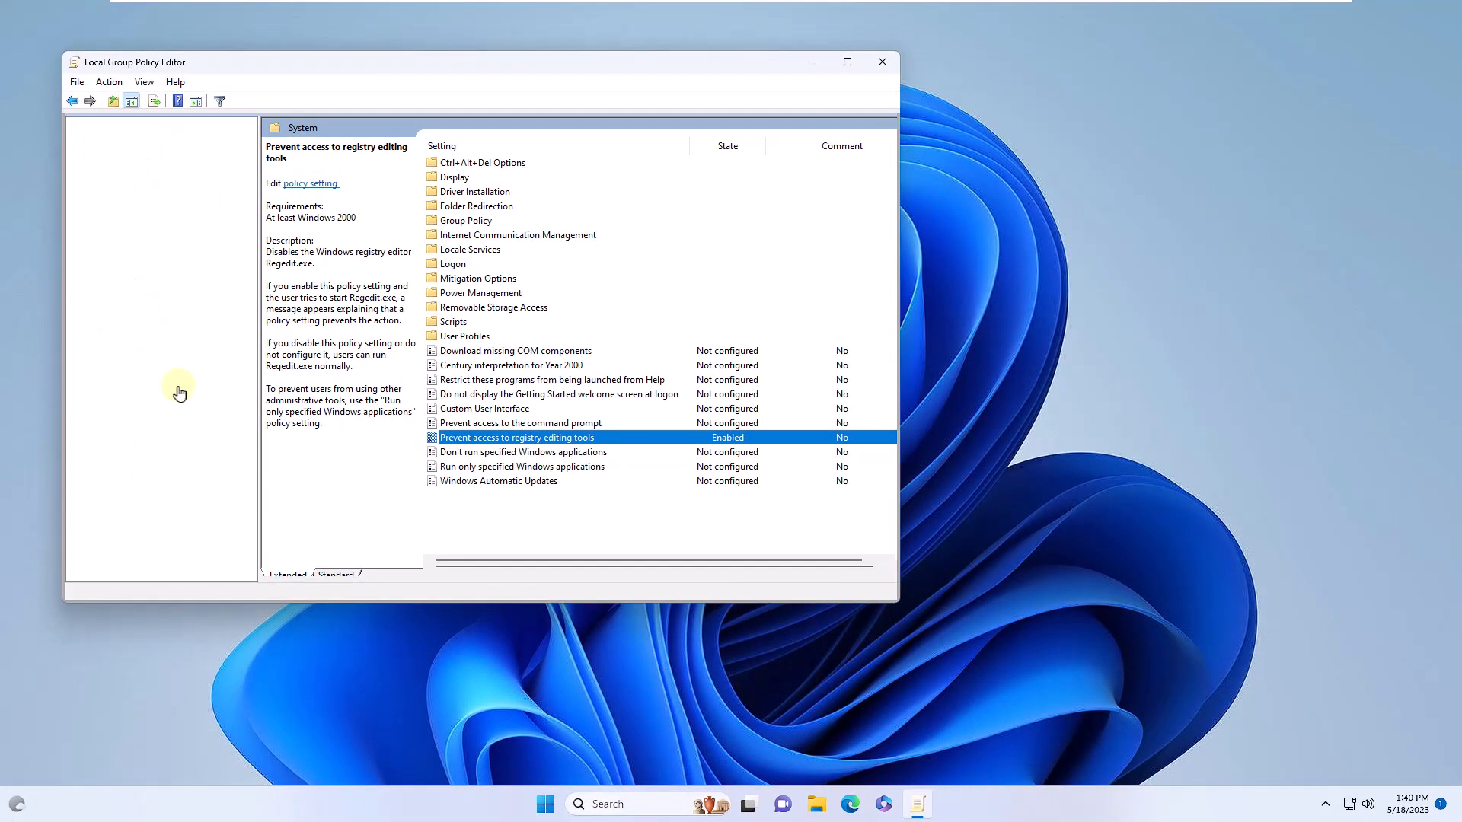
# Try to launch Registry Editor by searching Windows for "regedit" and allowing it to make changes to the device.
pyautogui.press('super')
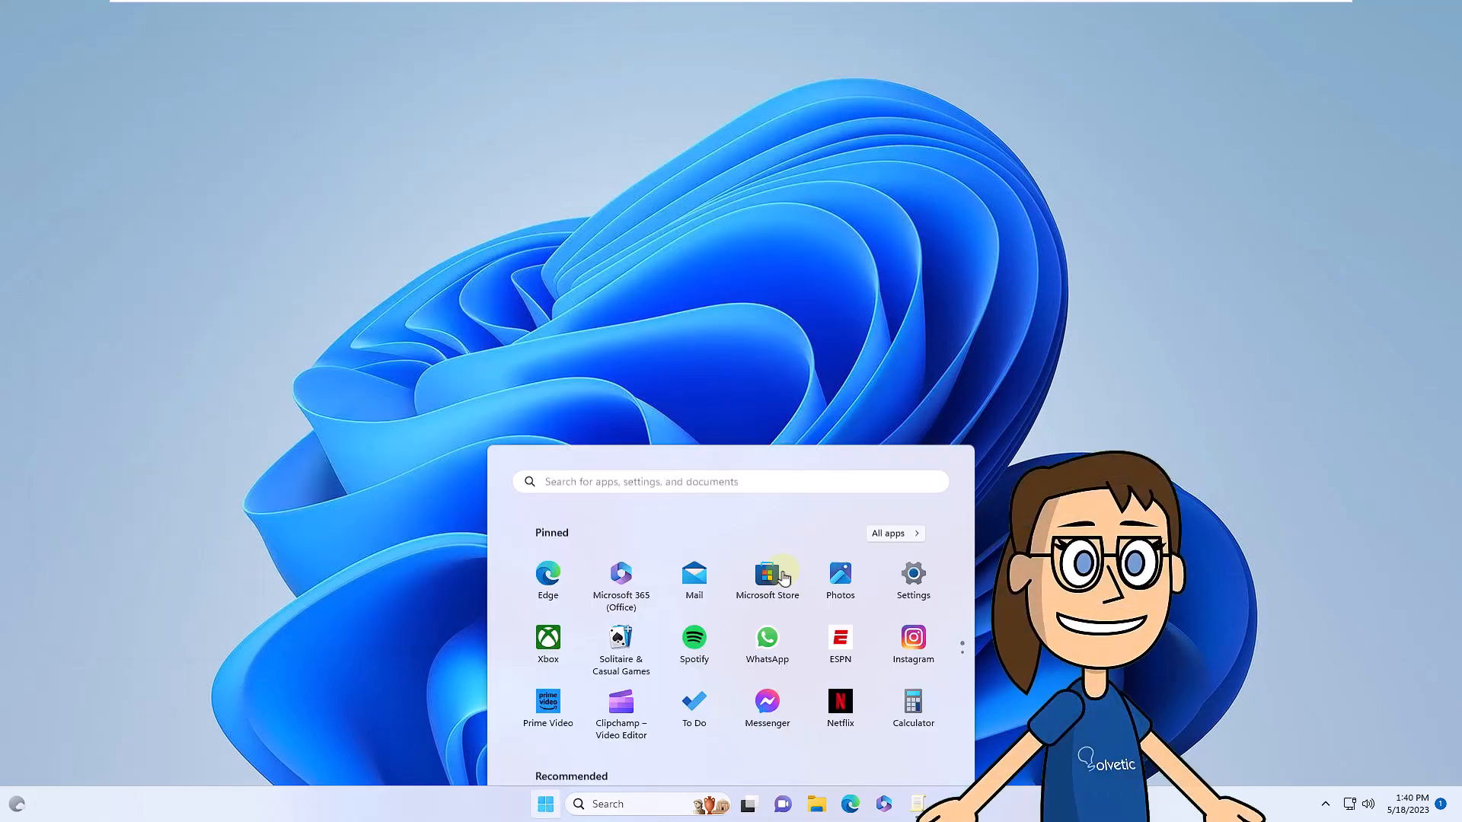
pyautogui.write('d')
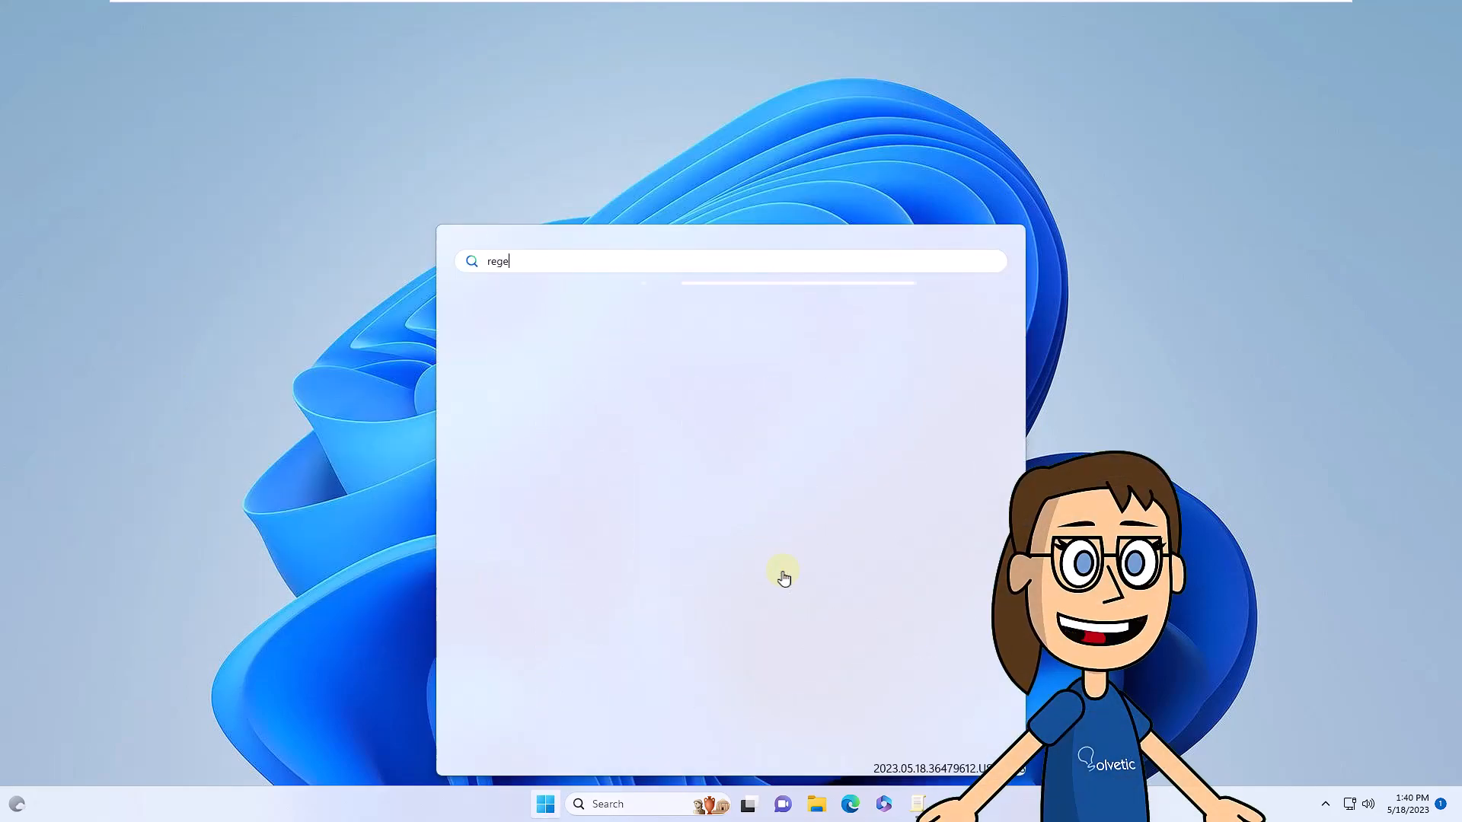
pyautogui.write('it')
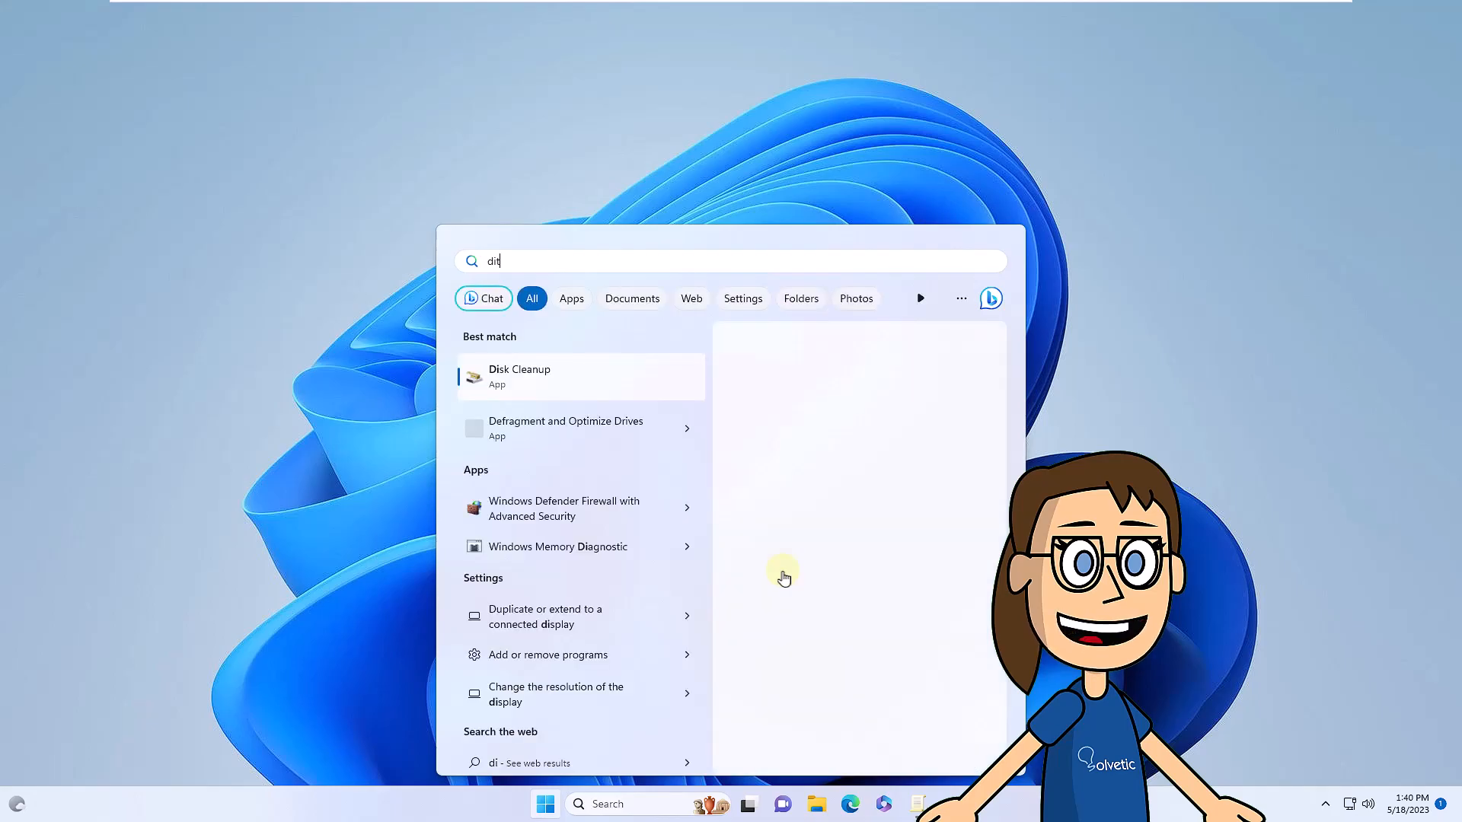
pyautogui.write('reg')
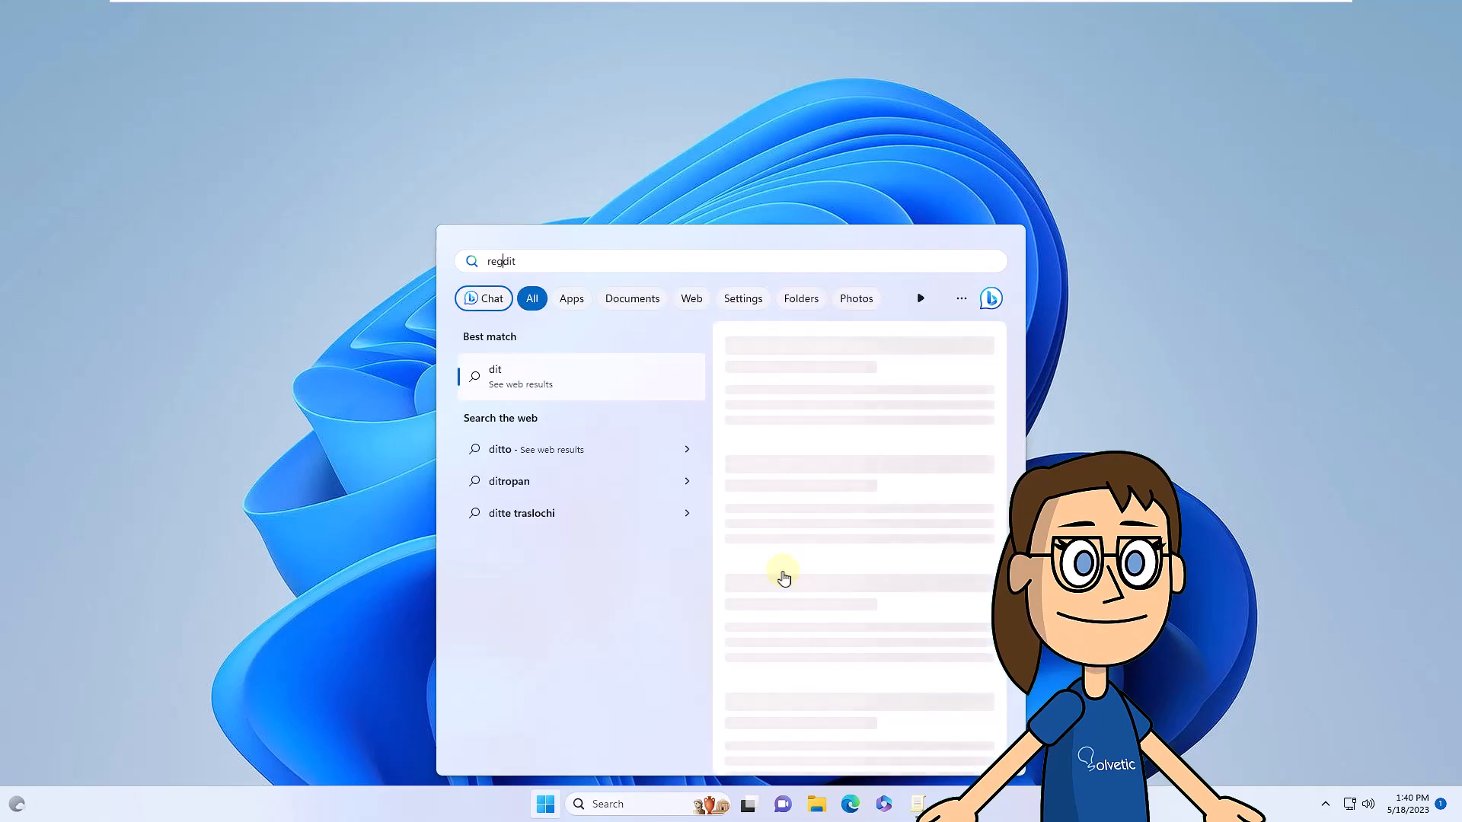
pyautogui.write('e')
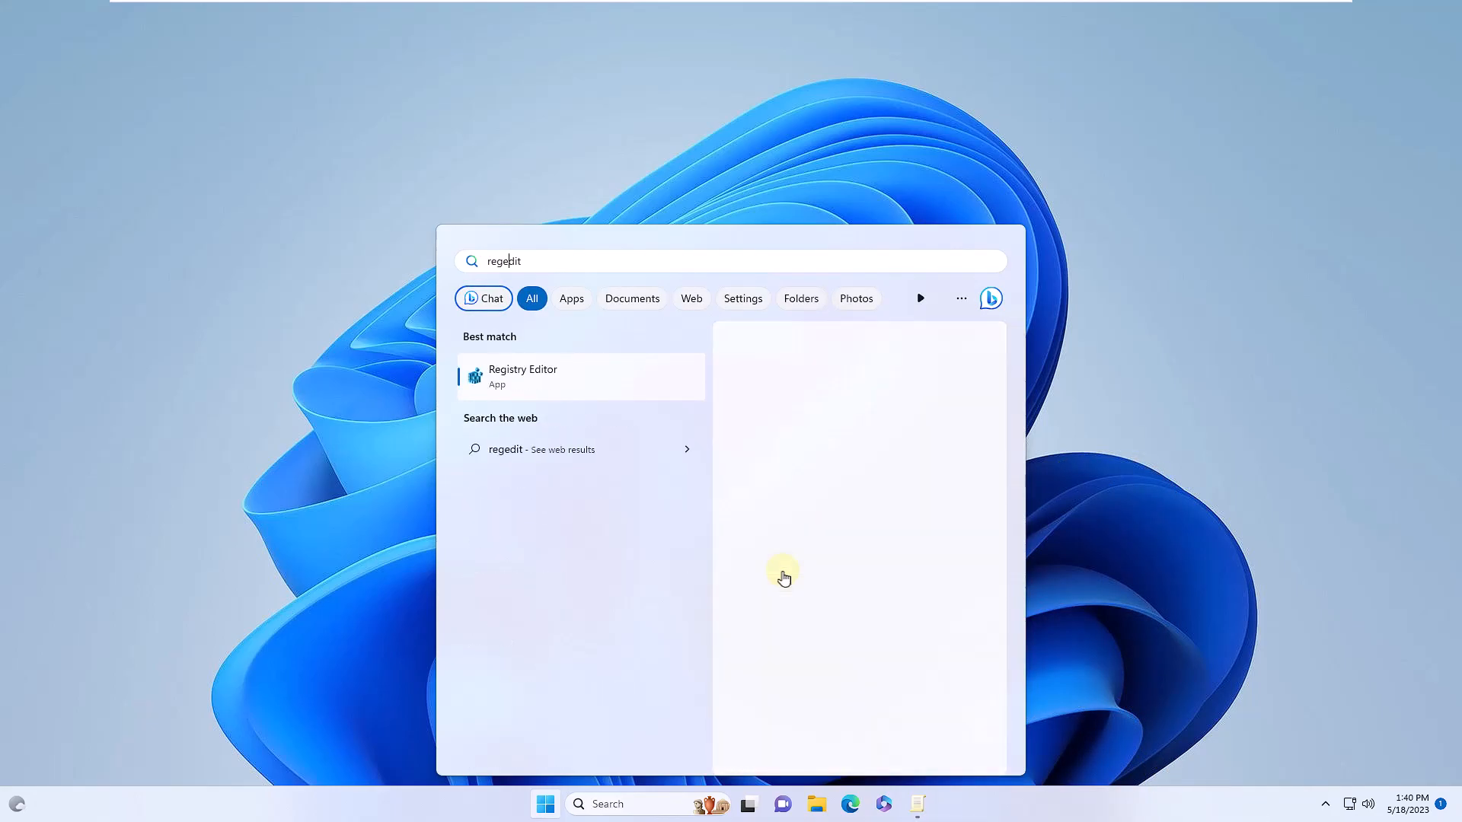
pyautogui.press('Return')
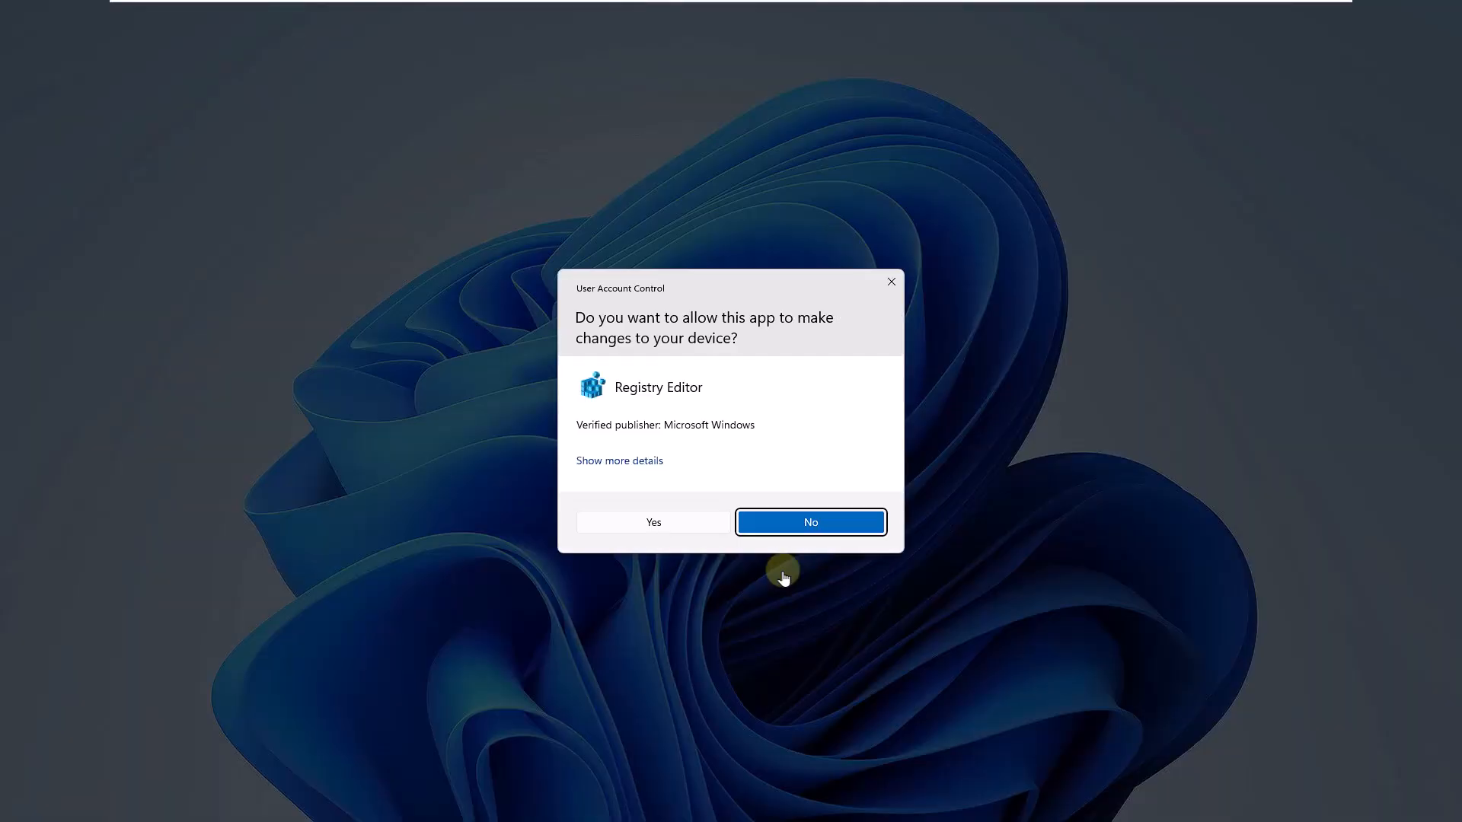
pyautogui.click(700, 521)
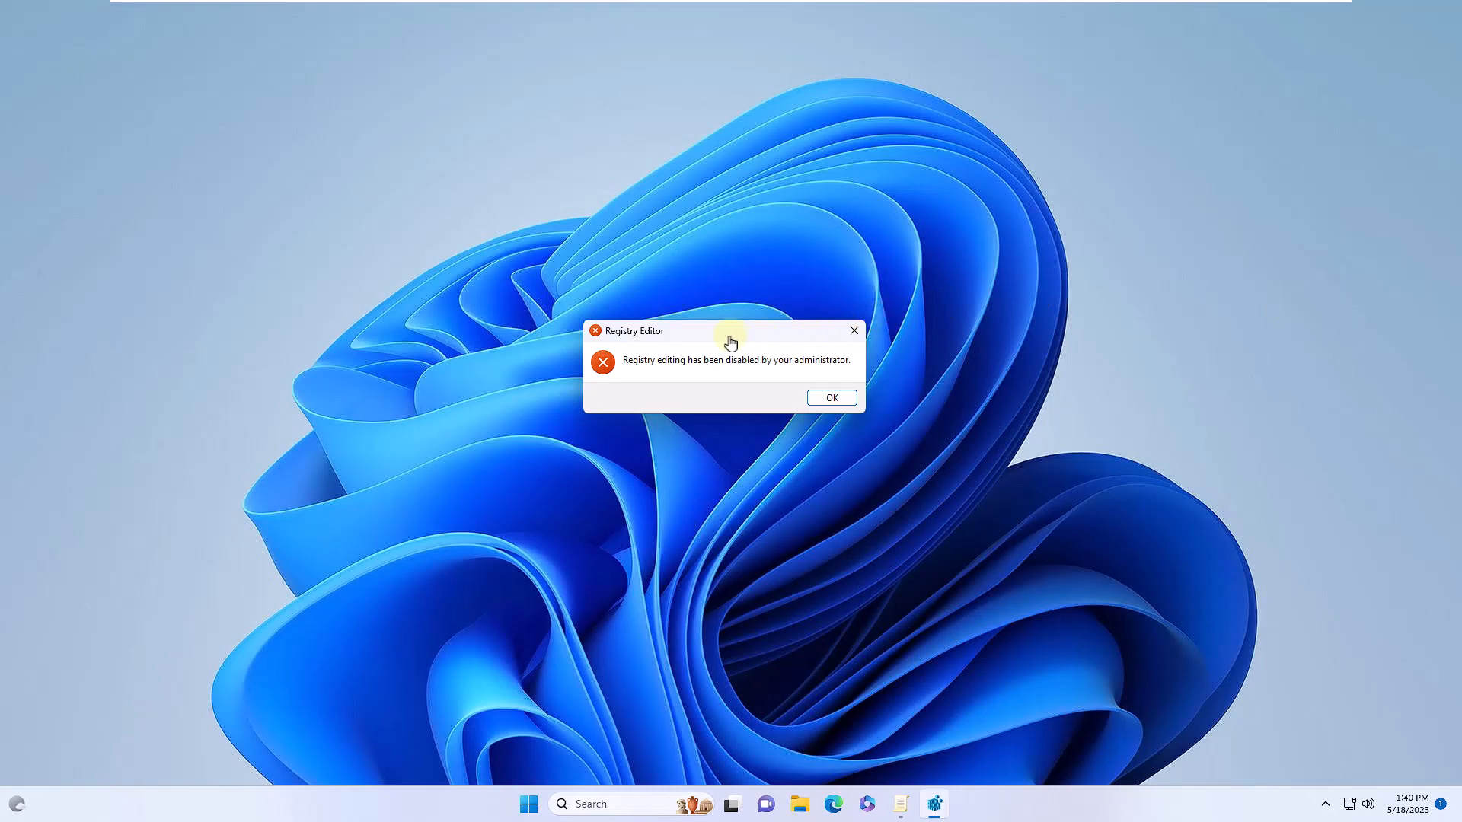
pyautogui.press('Return')
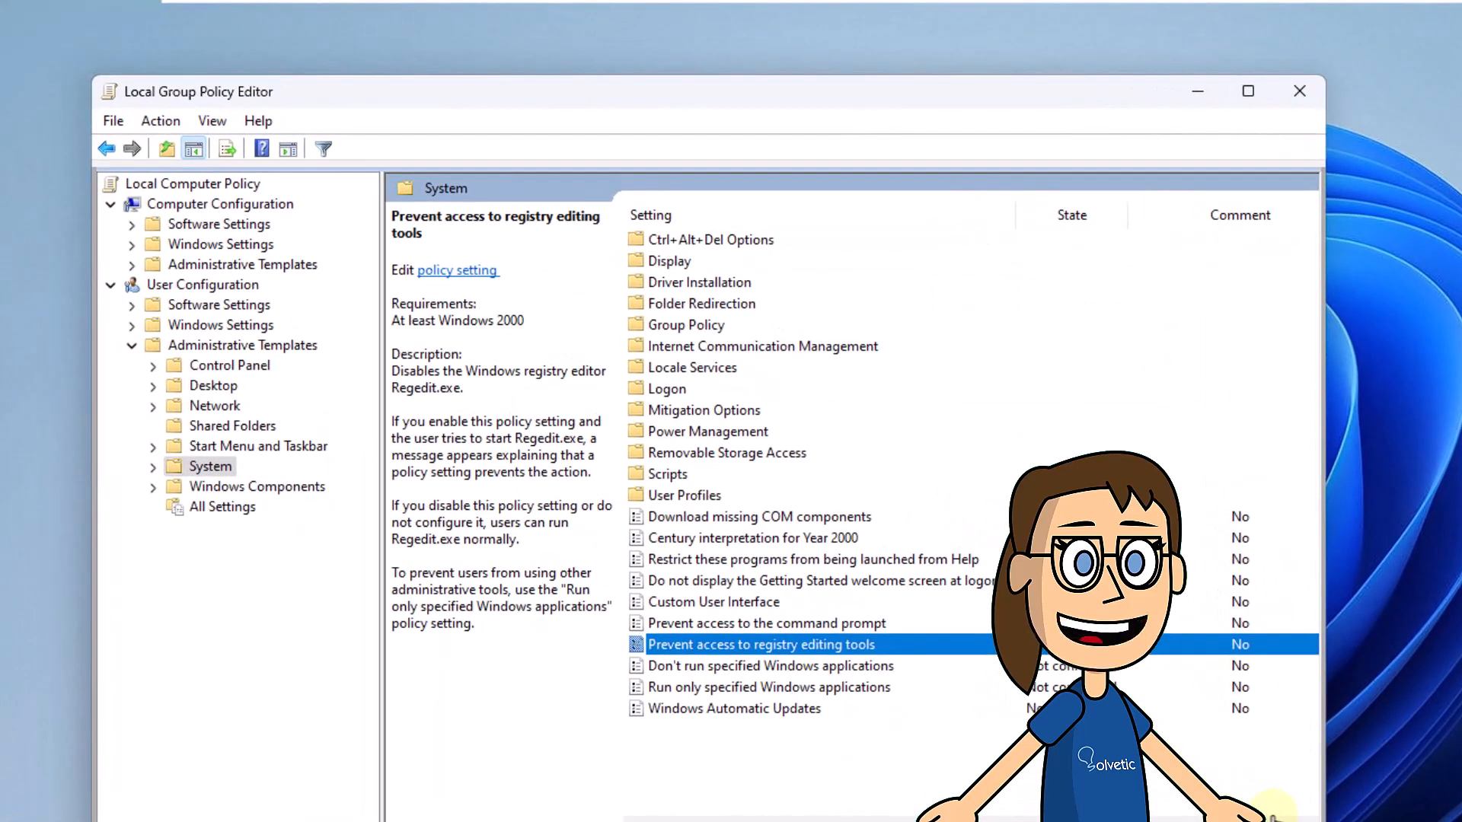
# Set the "Prevent access to registry editing tools" policy to Not Configured, apply it and close the Local Group Policy Editor.
pyautogui.press('Return')
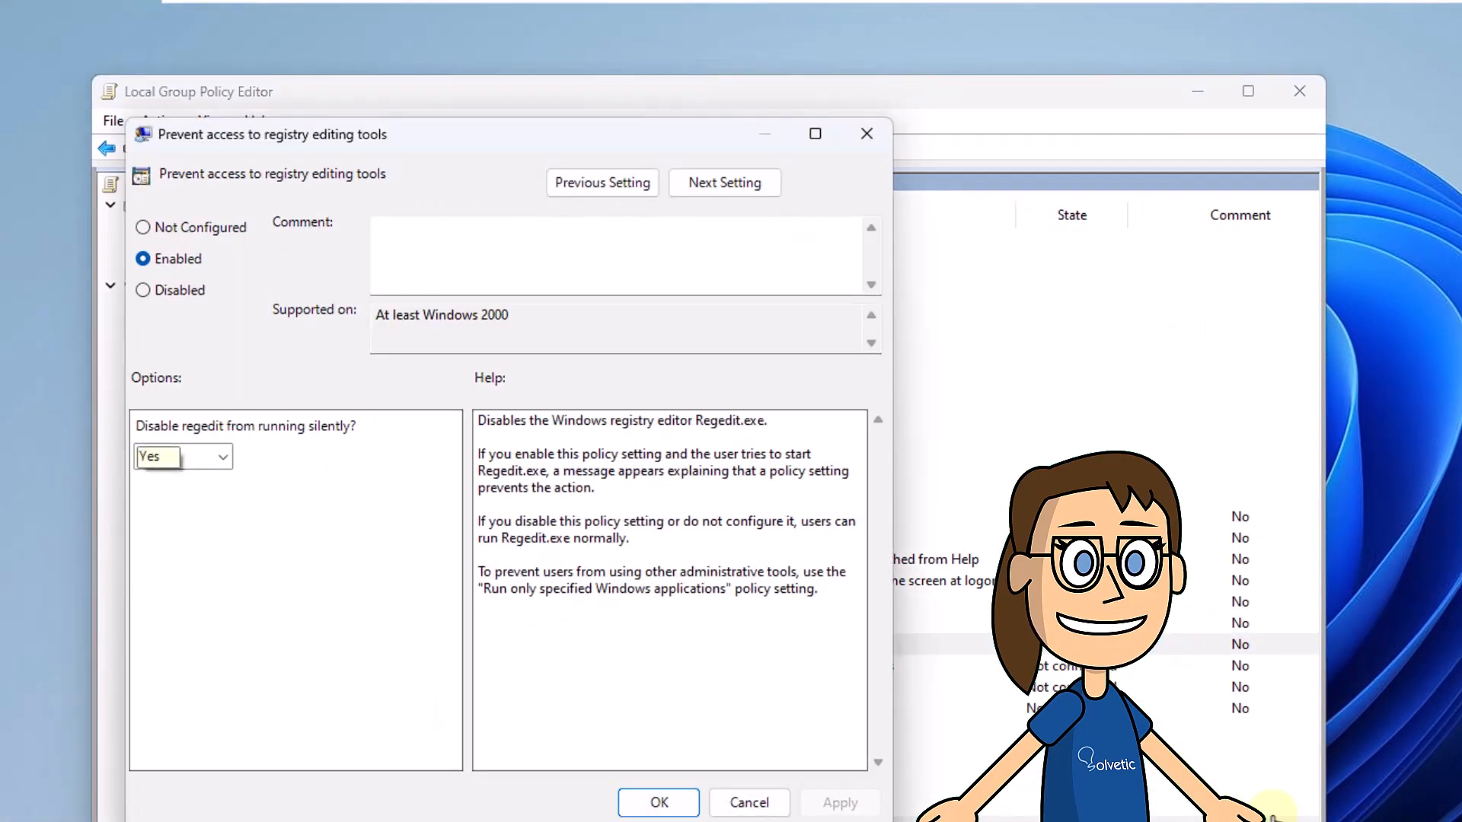
pyautogui.hotkey('alt', 'c')
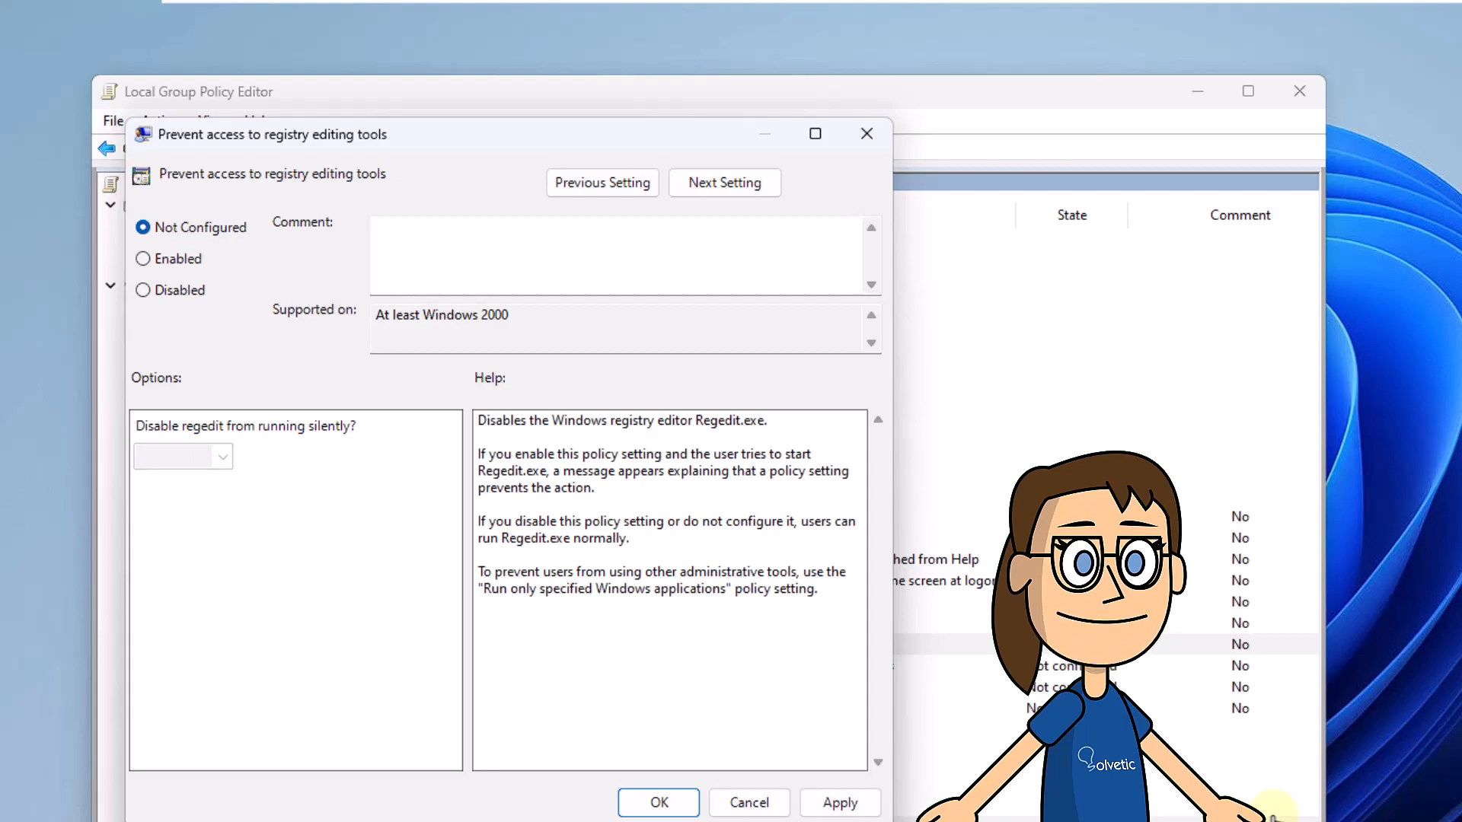
pyautogui.hotkey('alt', 'a')
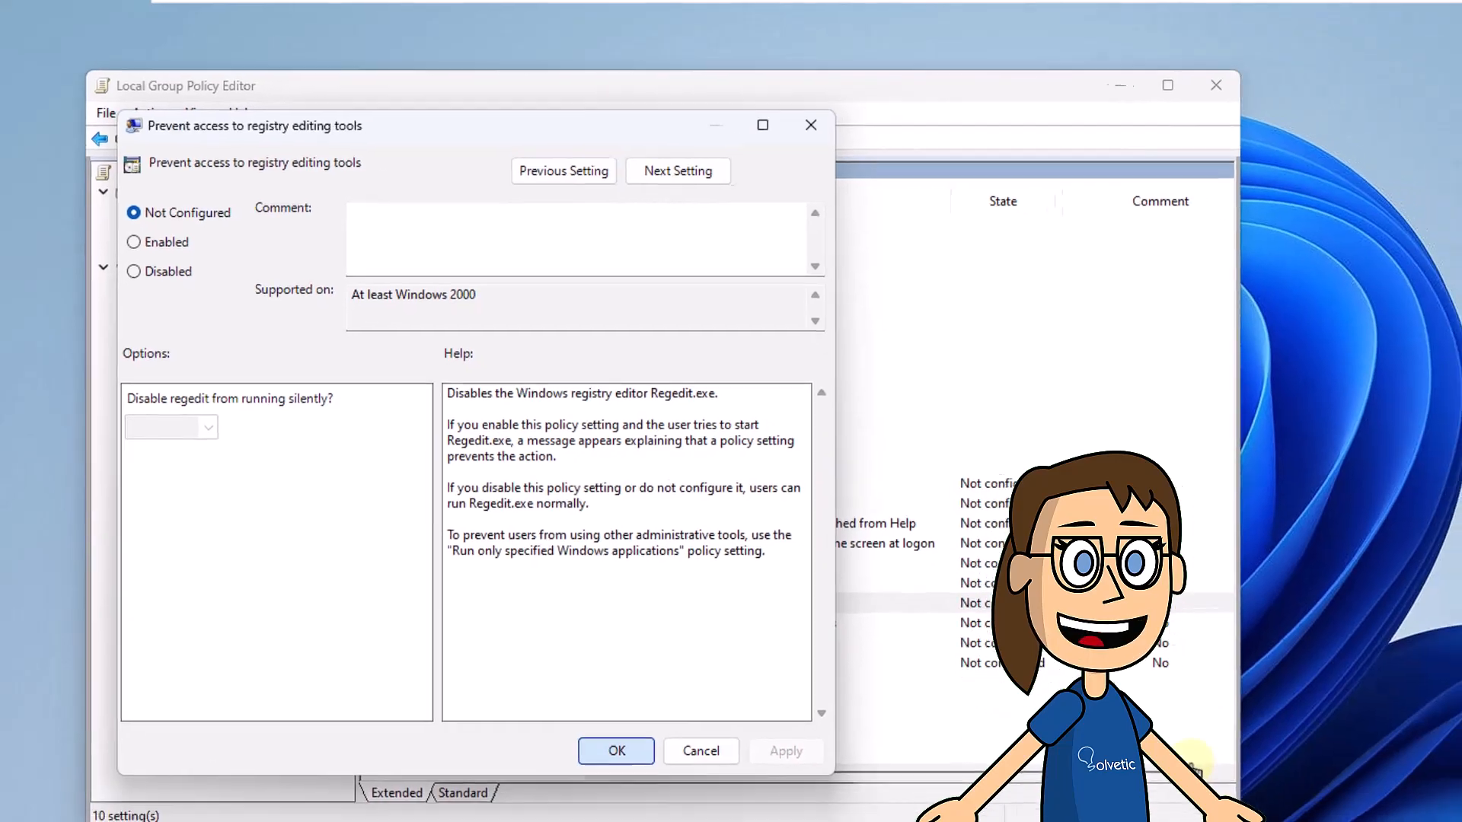
pyautogui.press('Return')
pyautogui.hotkey('alt', 'F4')
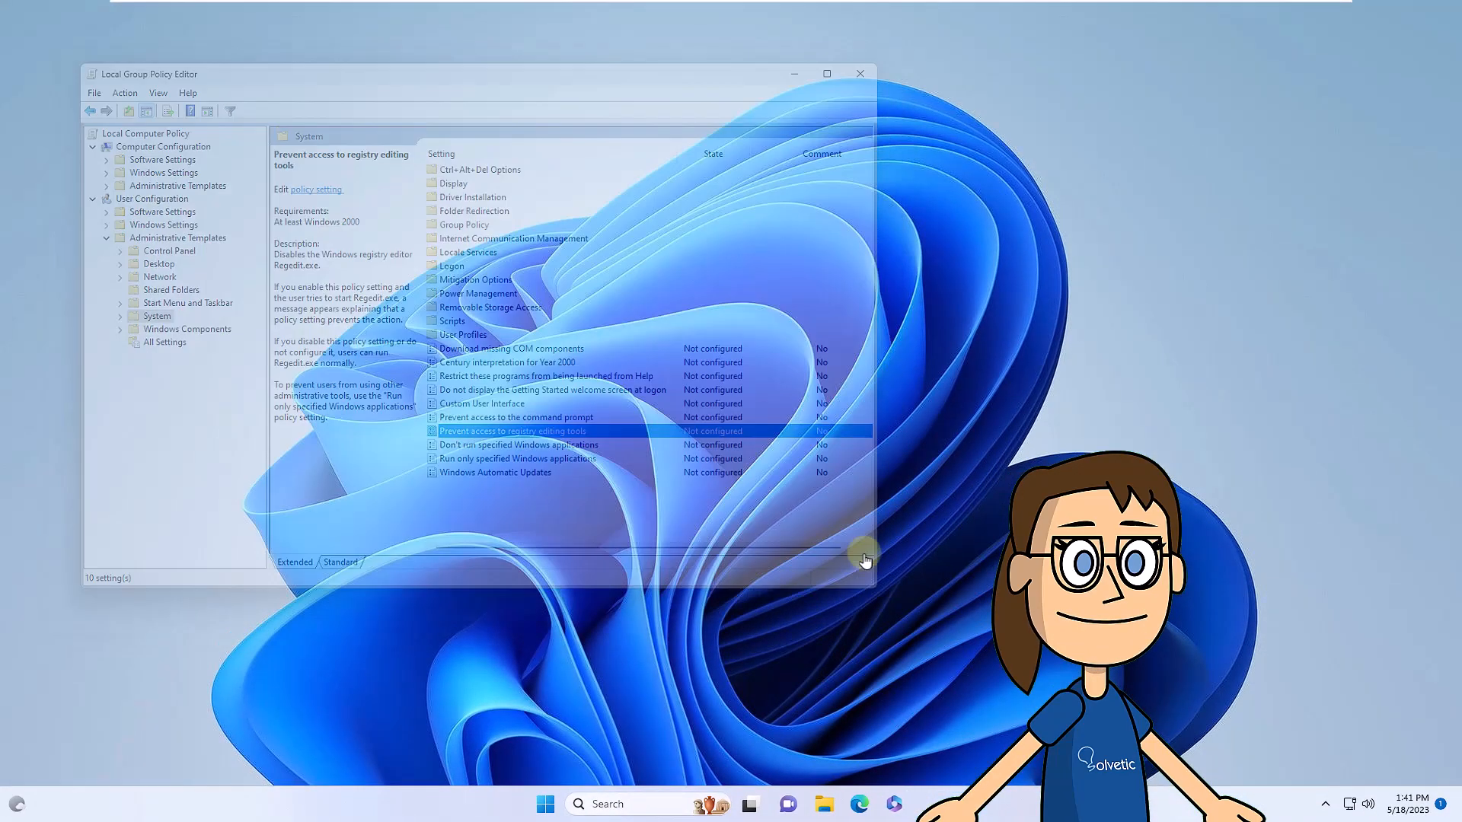
# Search Windows for "regedit" and open Registry Editor, allowing it to make changes to the device.
pyautogui.press('super')
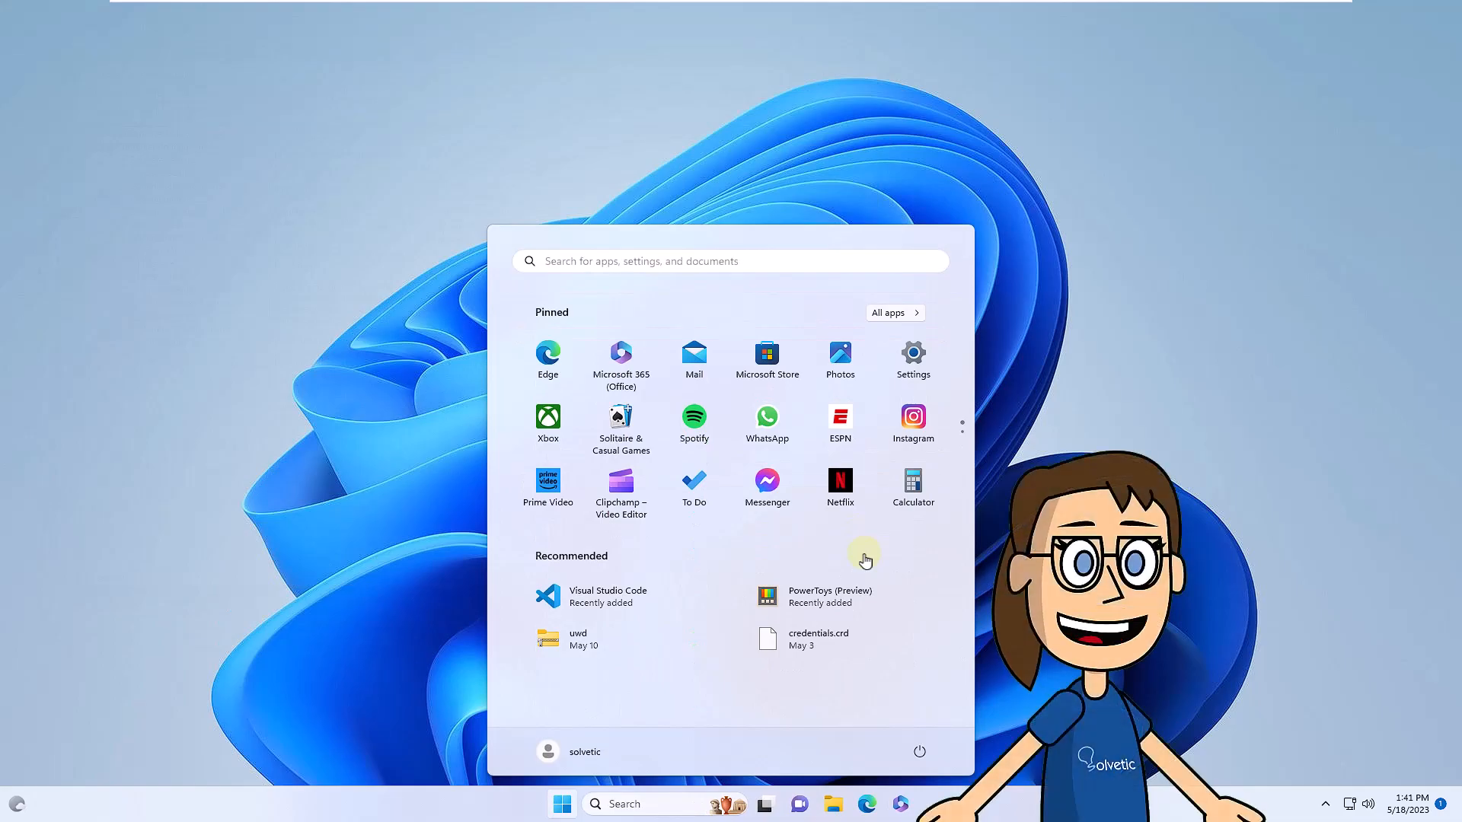
pyautogui.write('regedit')
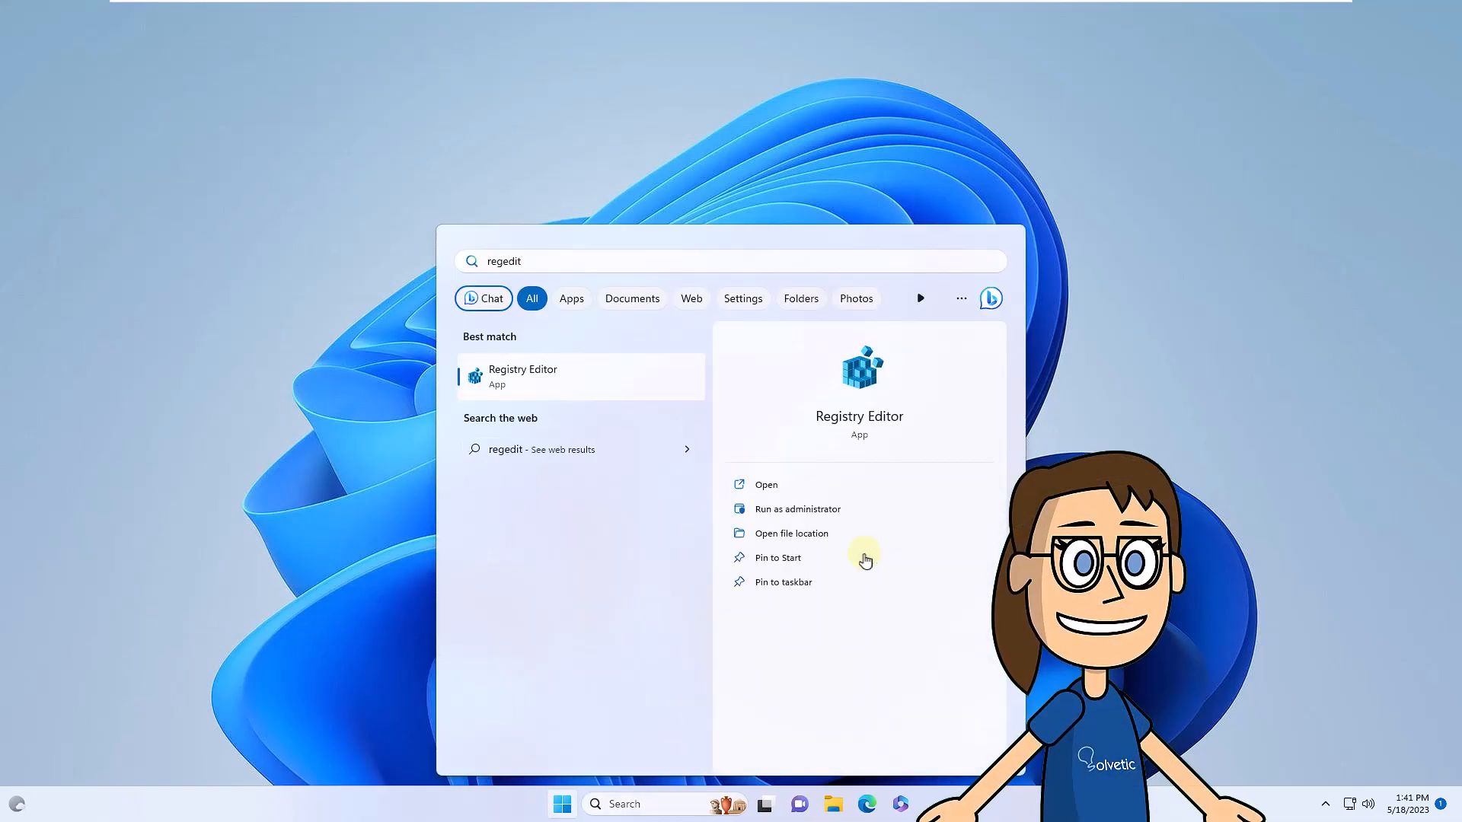
pyautogui.press('Return')
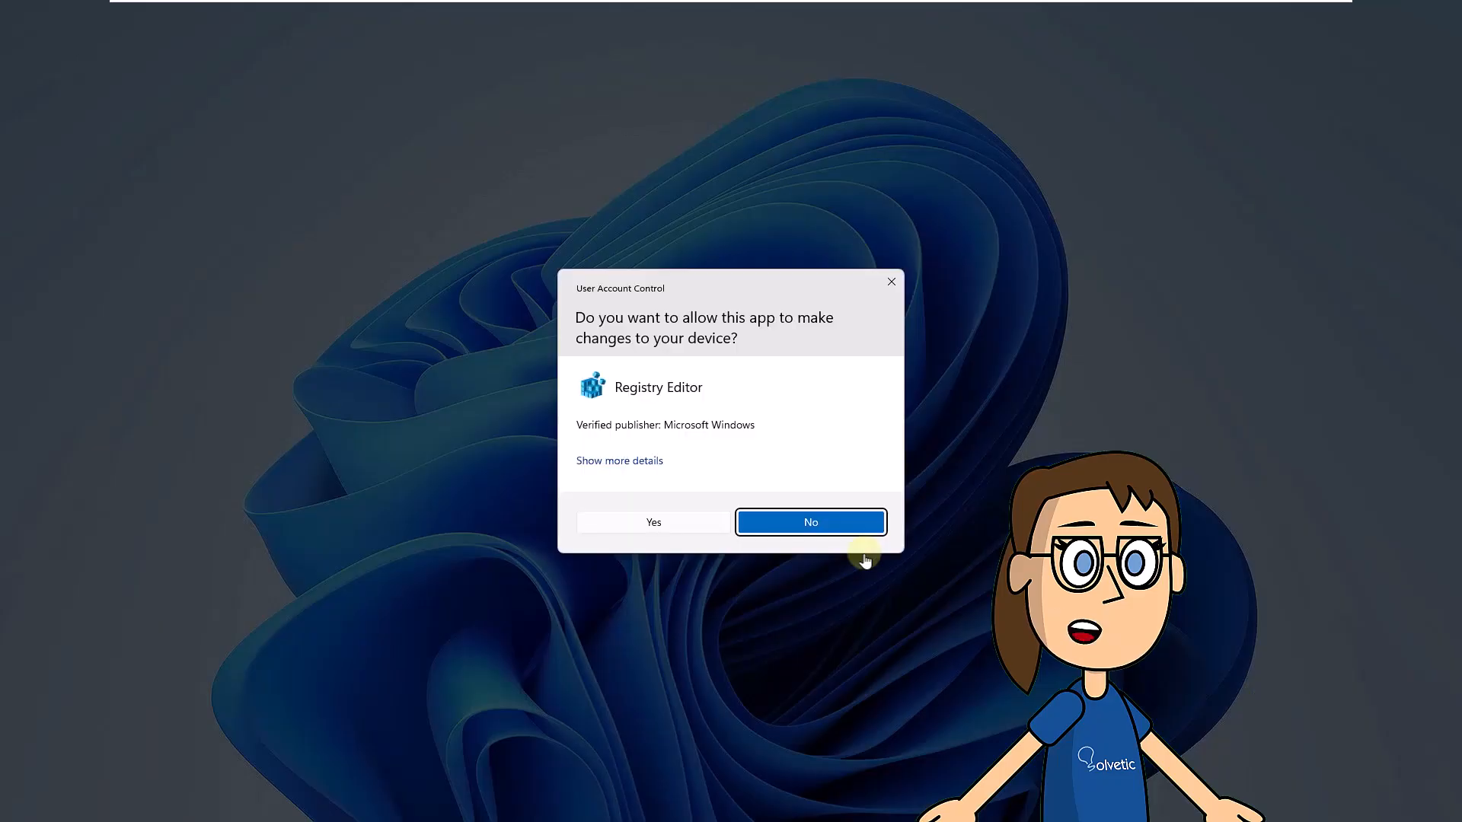
pyautogui.click(692, 520)
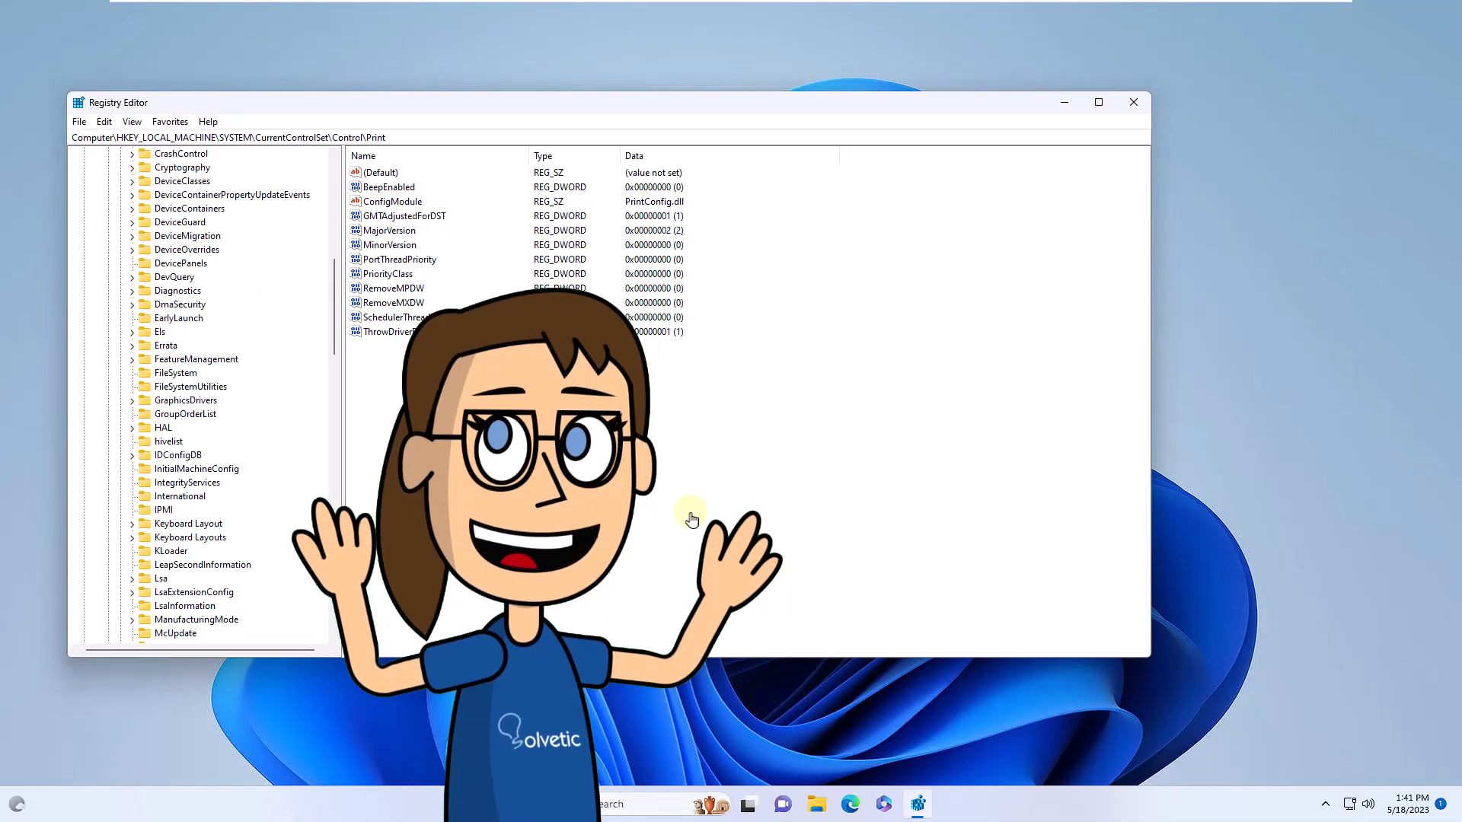
# Collapse the registry tree back to the Computer root and close Registry Editor.
pyautogui.press('Left')
pyautogui.press('Left')
pyautogui.press('Left')
pyautogui.press('Left')
pyautogui.press('Left')
pyautogui.press('Left')
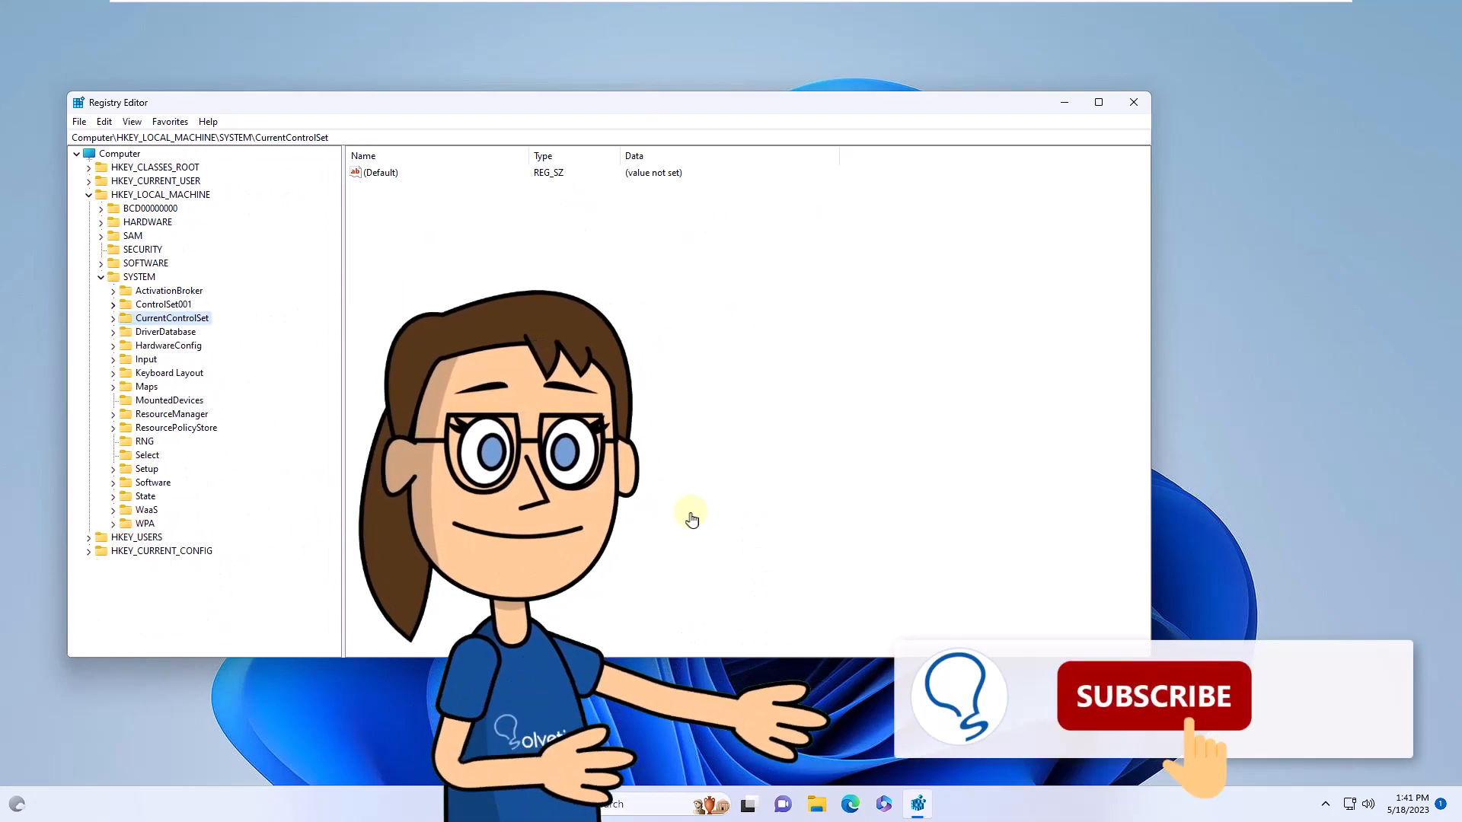
pyautogui.press('Left')
pyautogui.press('Left')
pyautogui.press('Left')
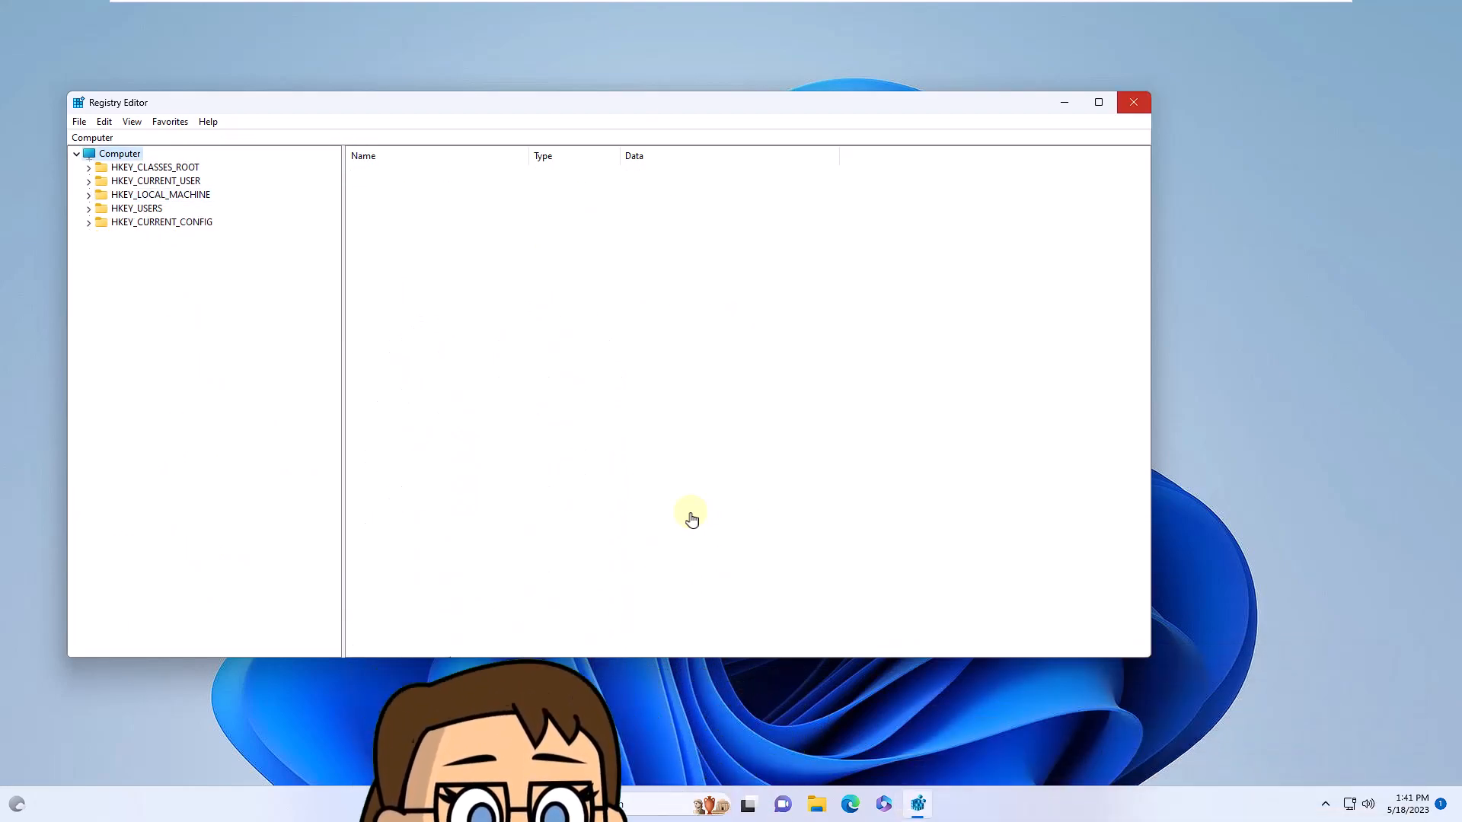
pyautogui.hotkey('alt', 'F4')
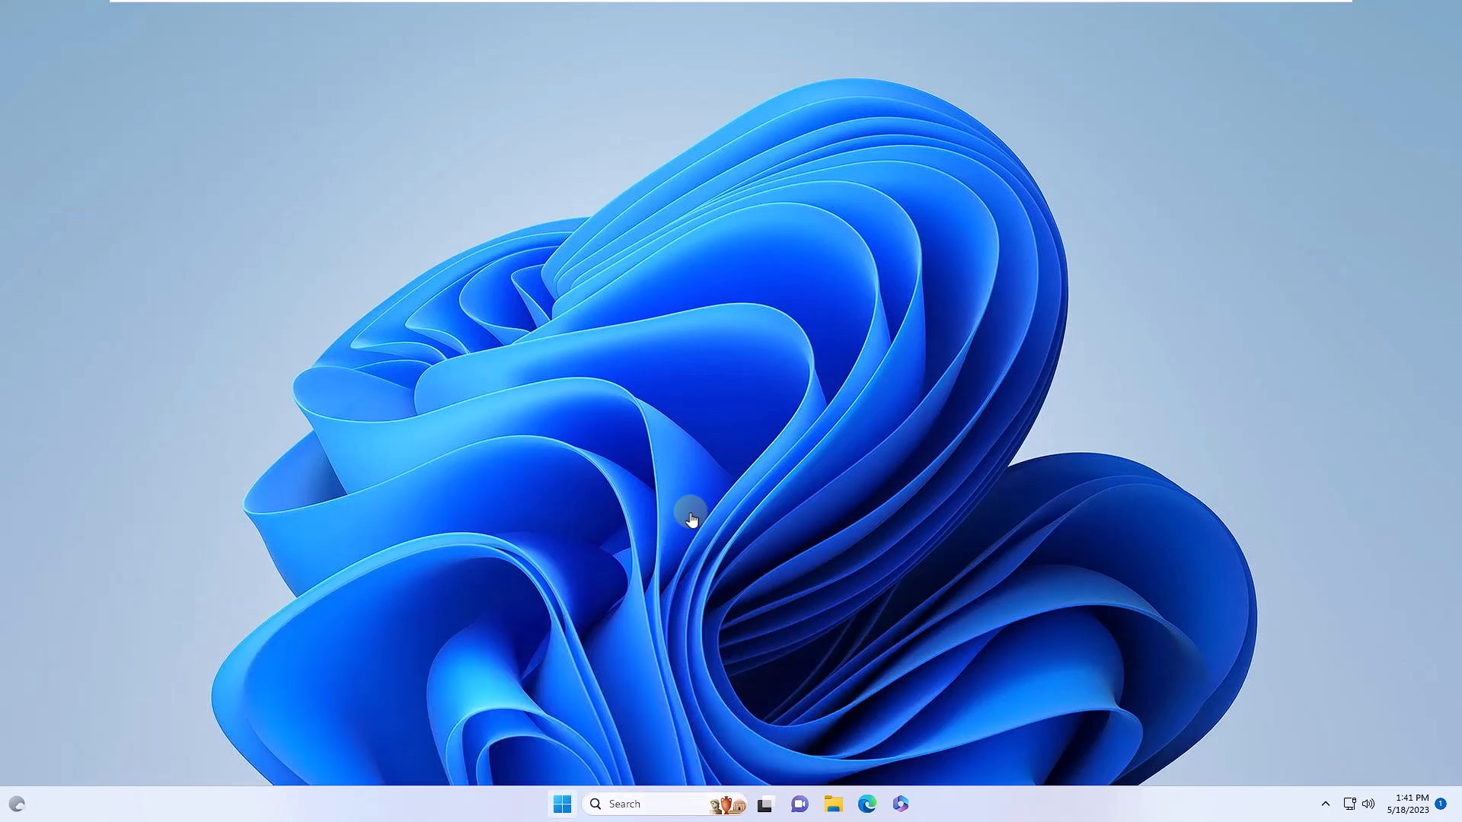
# Reopen Registry Editor through a Windows search for "regedit" and approve the elevation request.
pyautogui.press('super')
pyautogui.write('regedit')
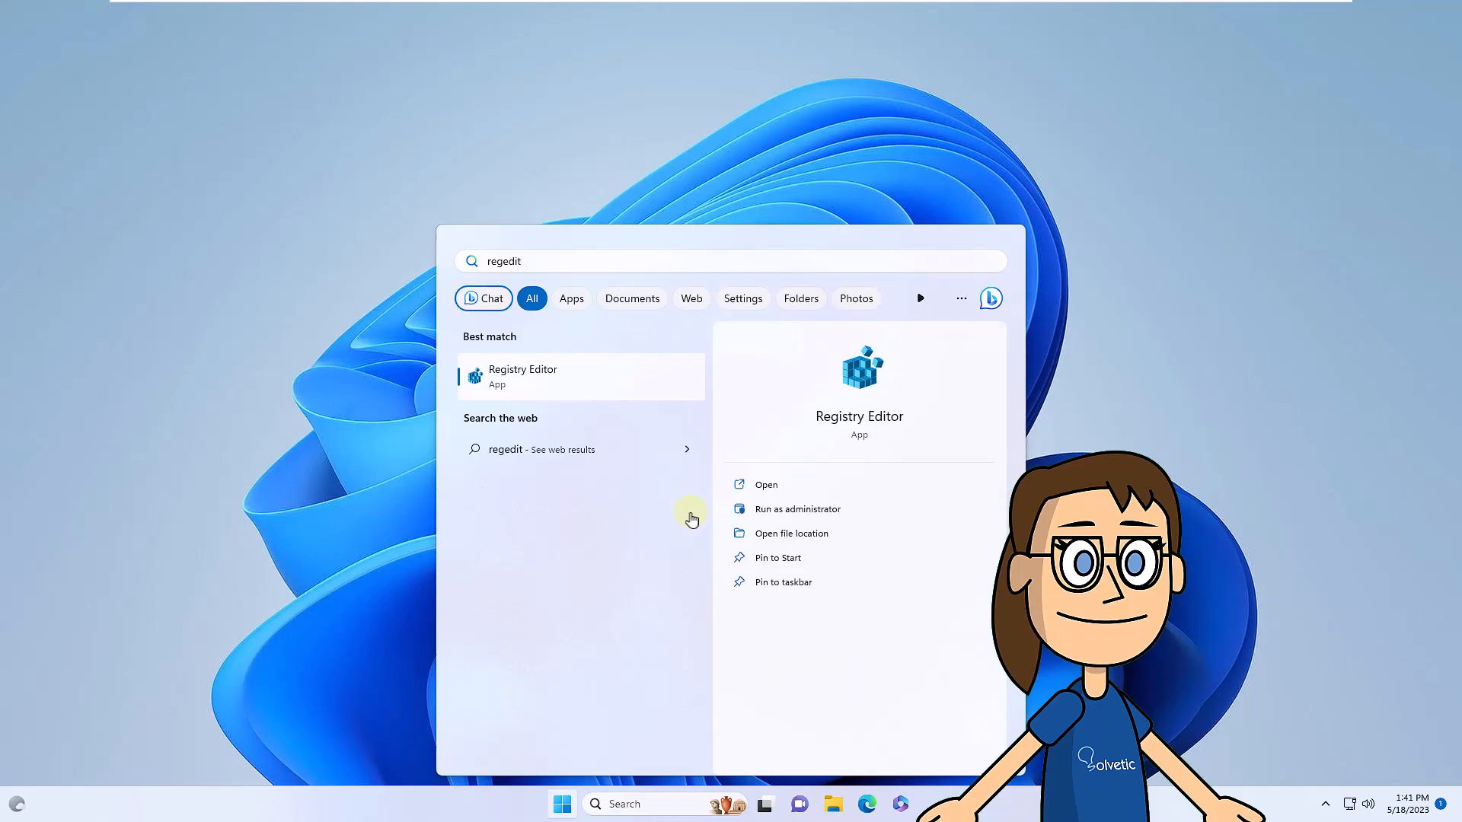
pyautogui.press('Return')
pyautogui.click(692, 518)
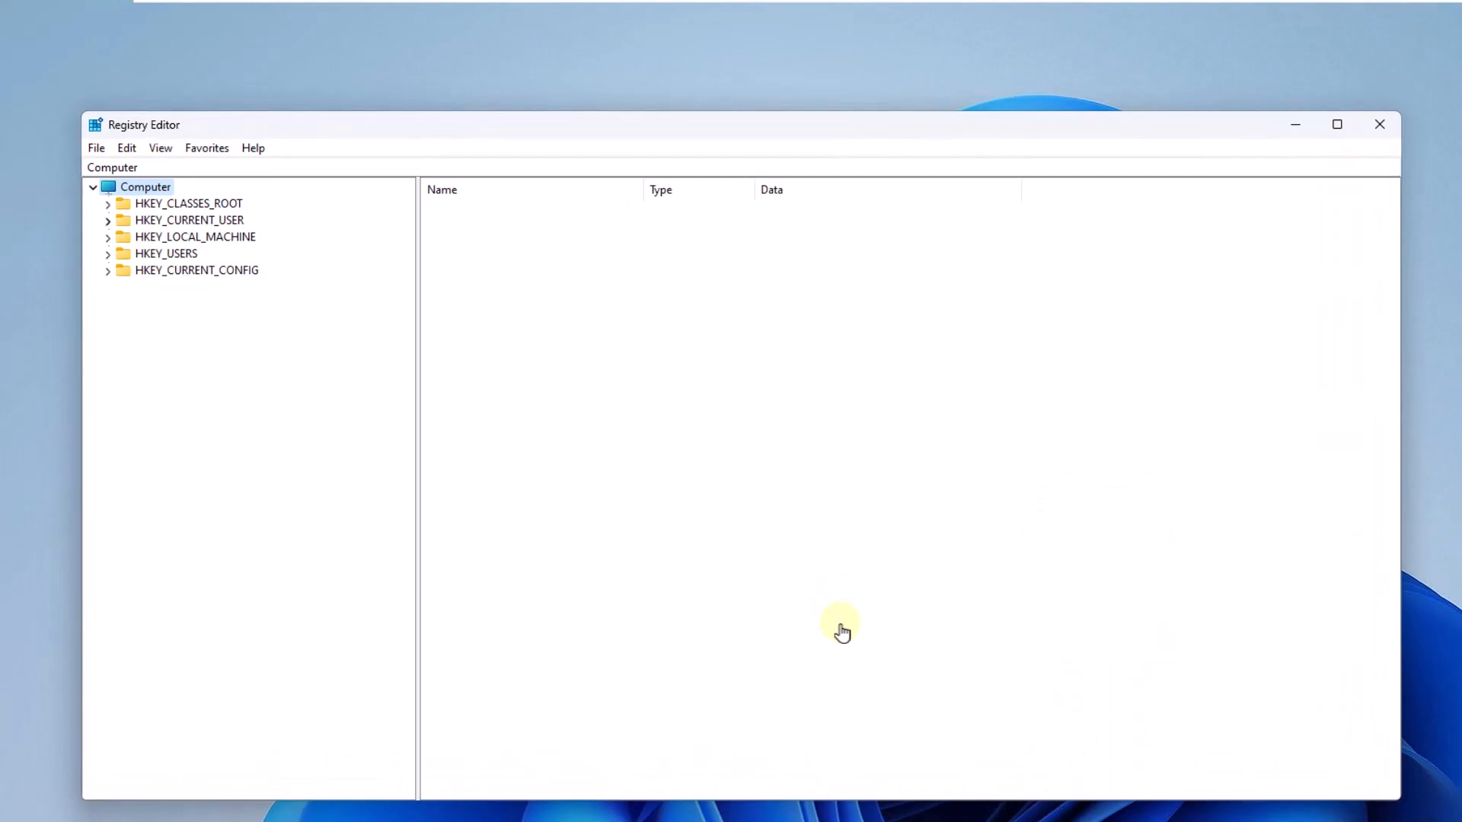
# Expand the registry tree to HKEY_CURRENT_USER\Software\Microsoft\Windows\CurrentVersion\Policies and select the Policies key.
pyautogui.click(108, 221)
pyautogui.click(122, 371)
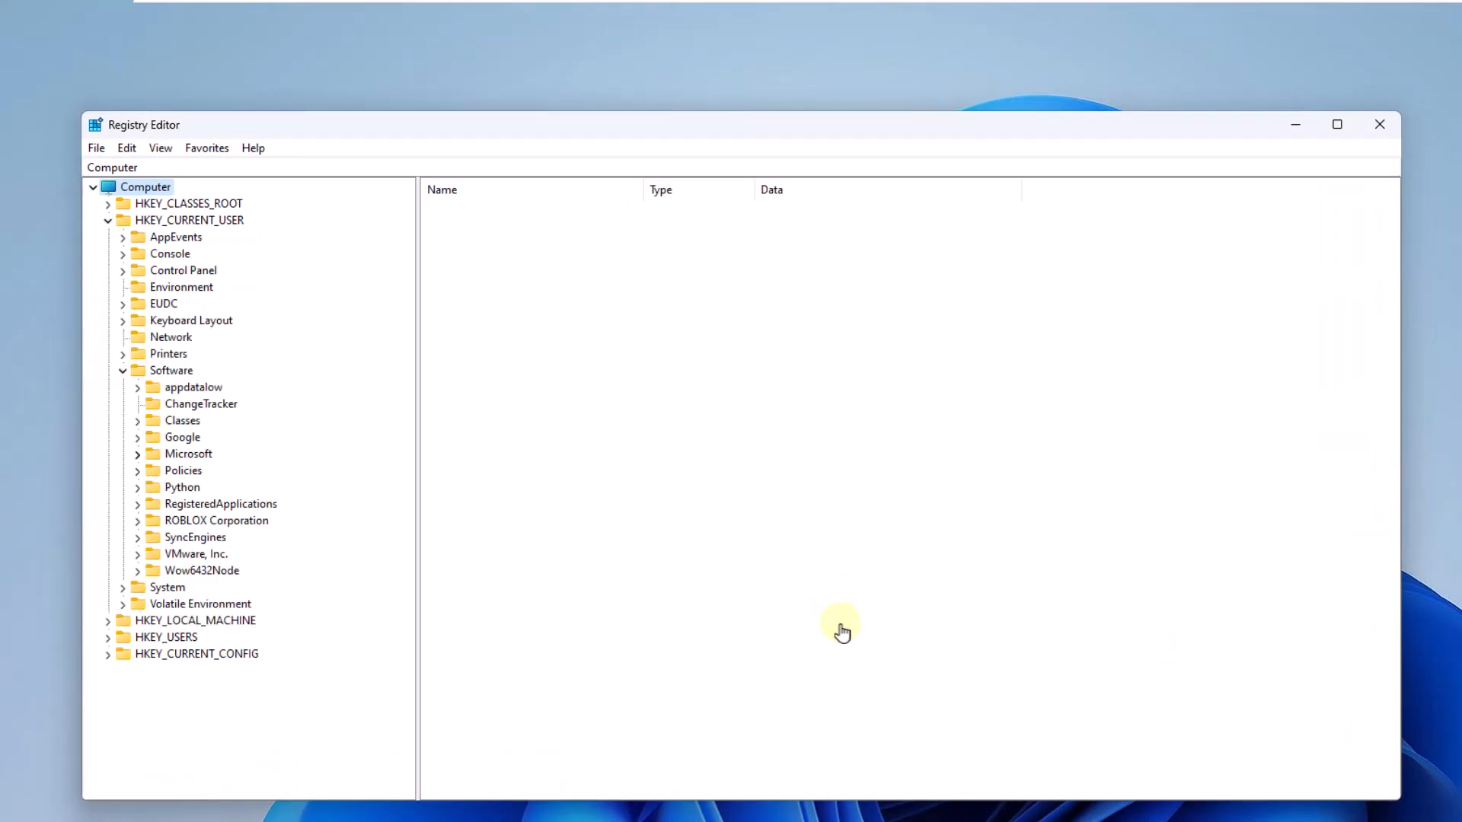
pyautogui.click(138, 455)
pyautogui.scroll(-17, 138, 455)
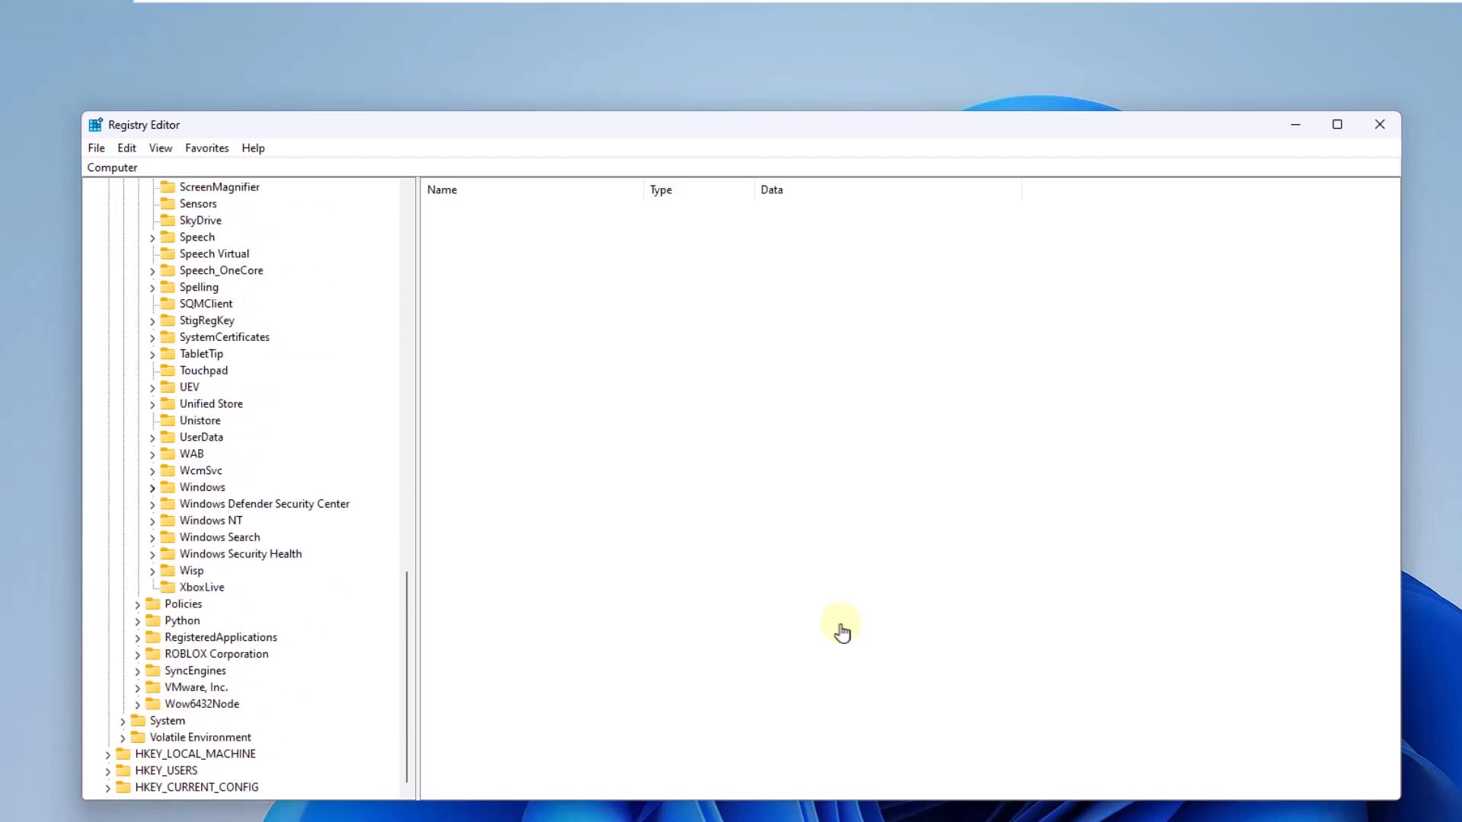
pyautogui.click(153, 487)
pyautogui.click(167, 521)
pyautogui.scroll(-13, 168, 521)
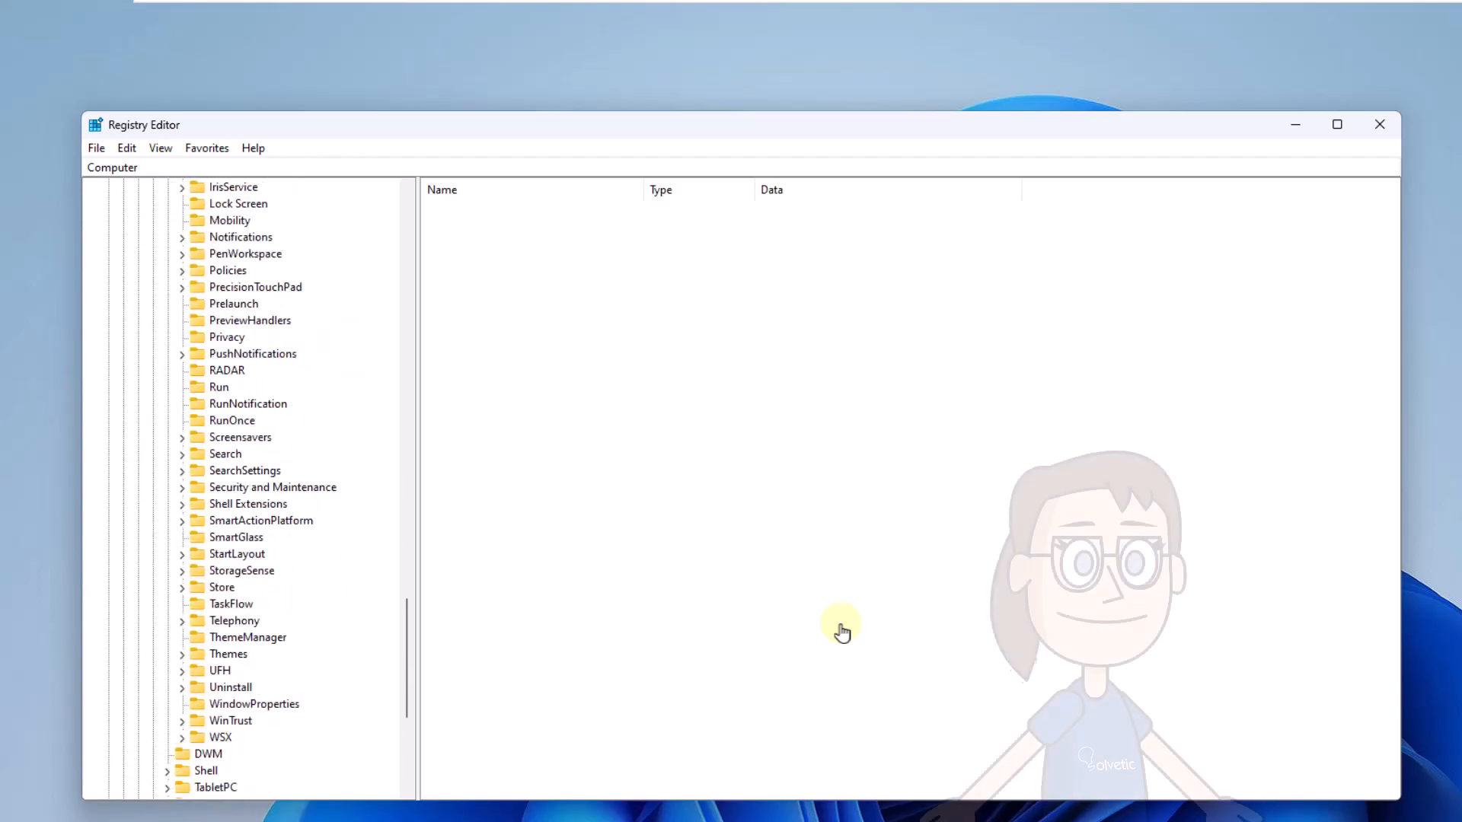
pyautogui.click(227, 270)
pyautogui.doubleClick(228, 271)
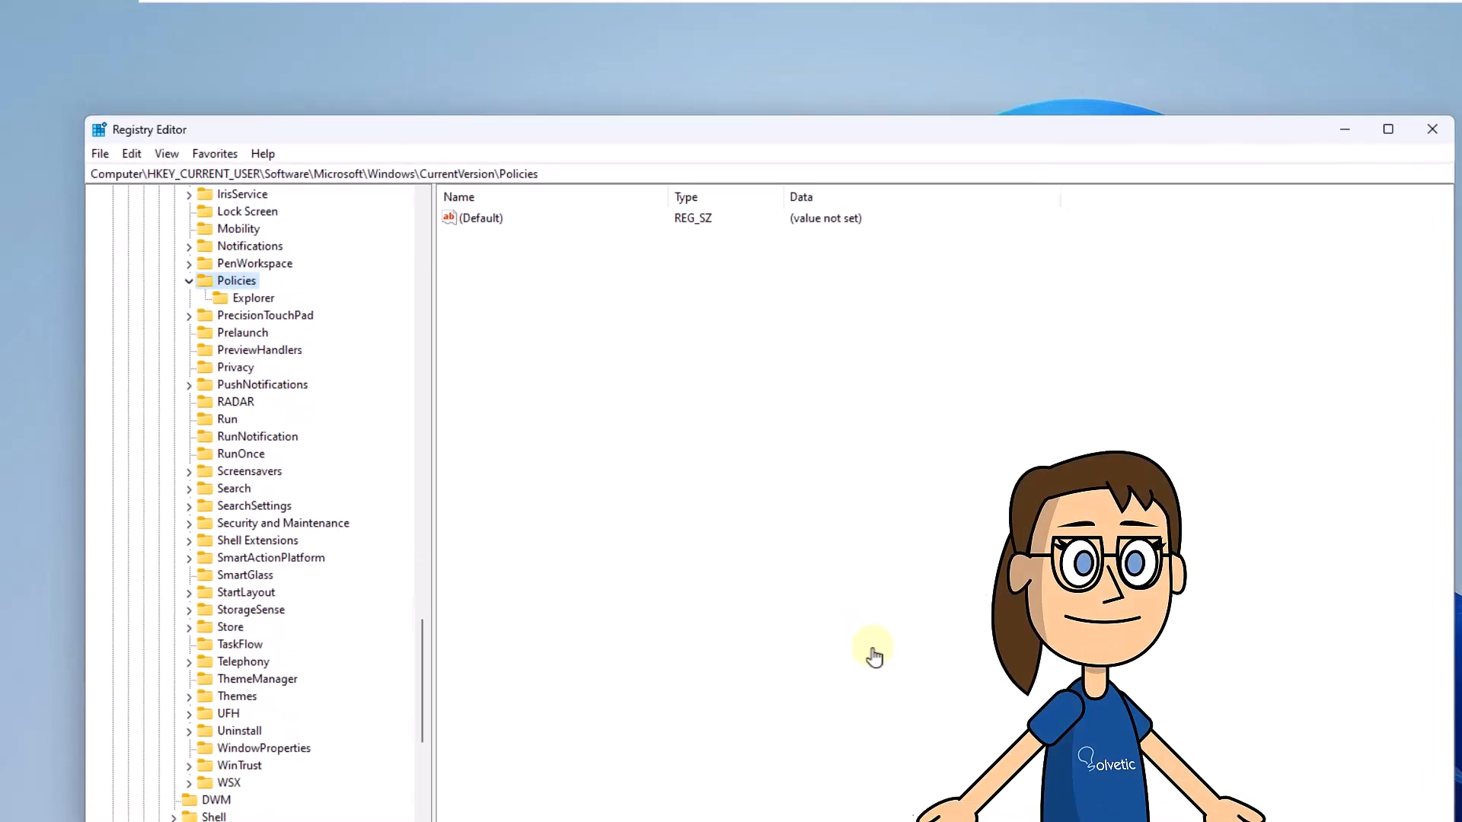
# Create a new key named System under the Policies key.
pyautogui.rightClick(229, 272)
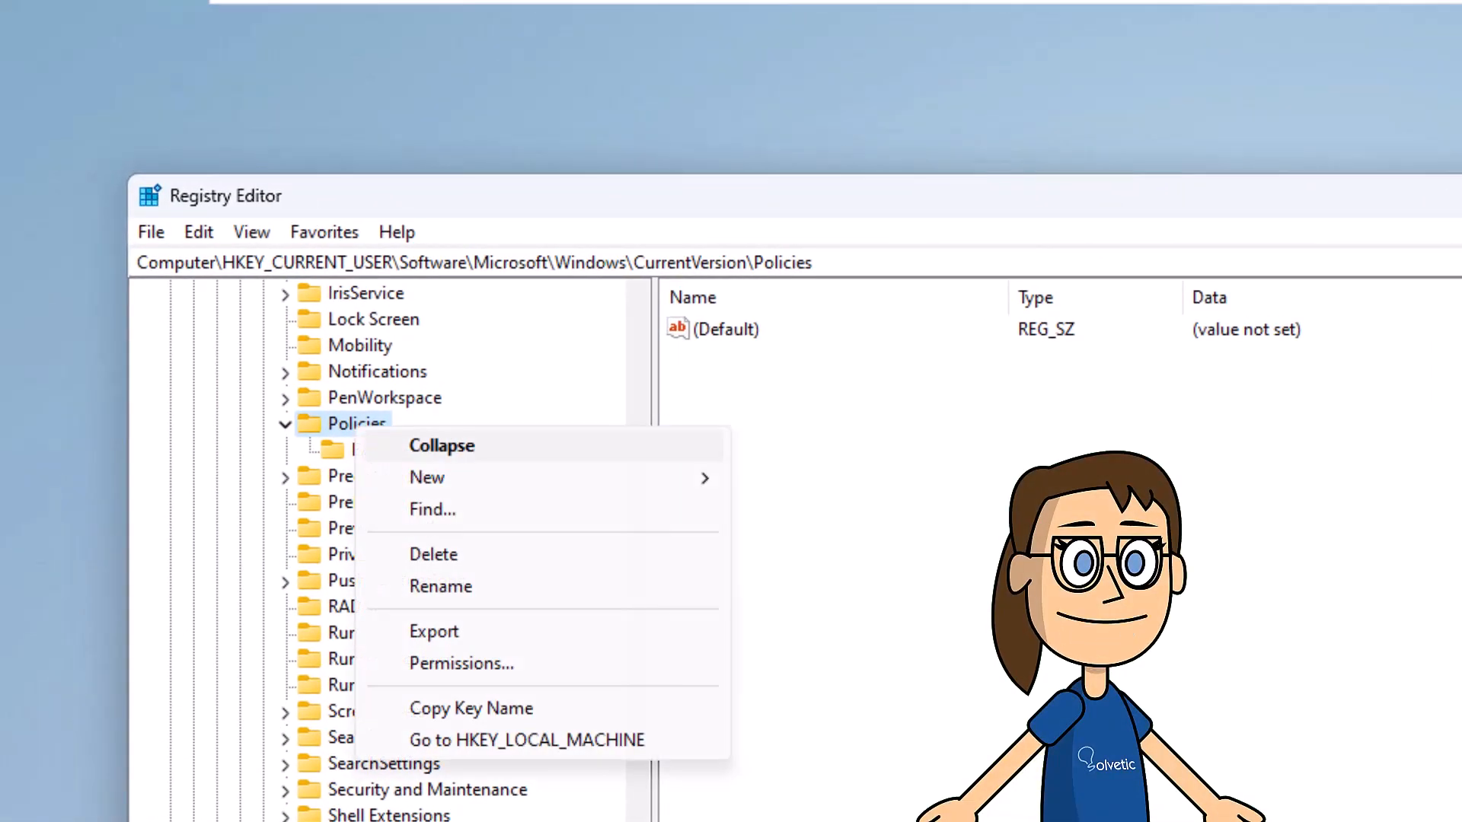
pyautogui.click(427, 477)
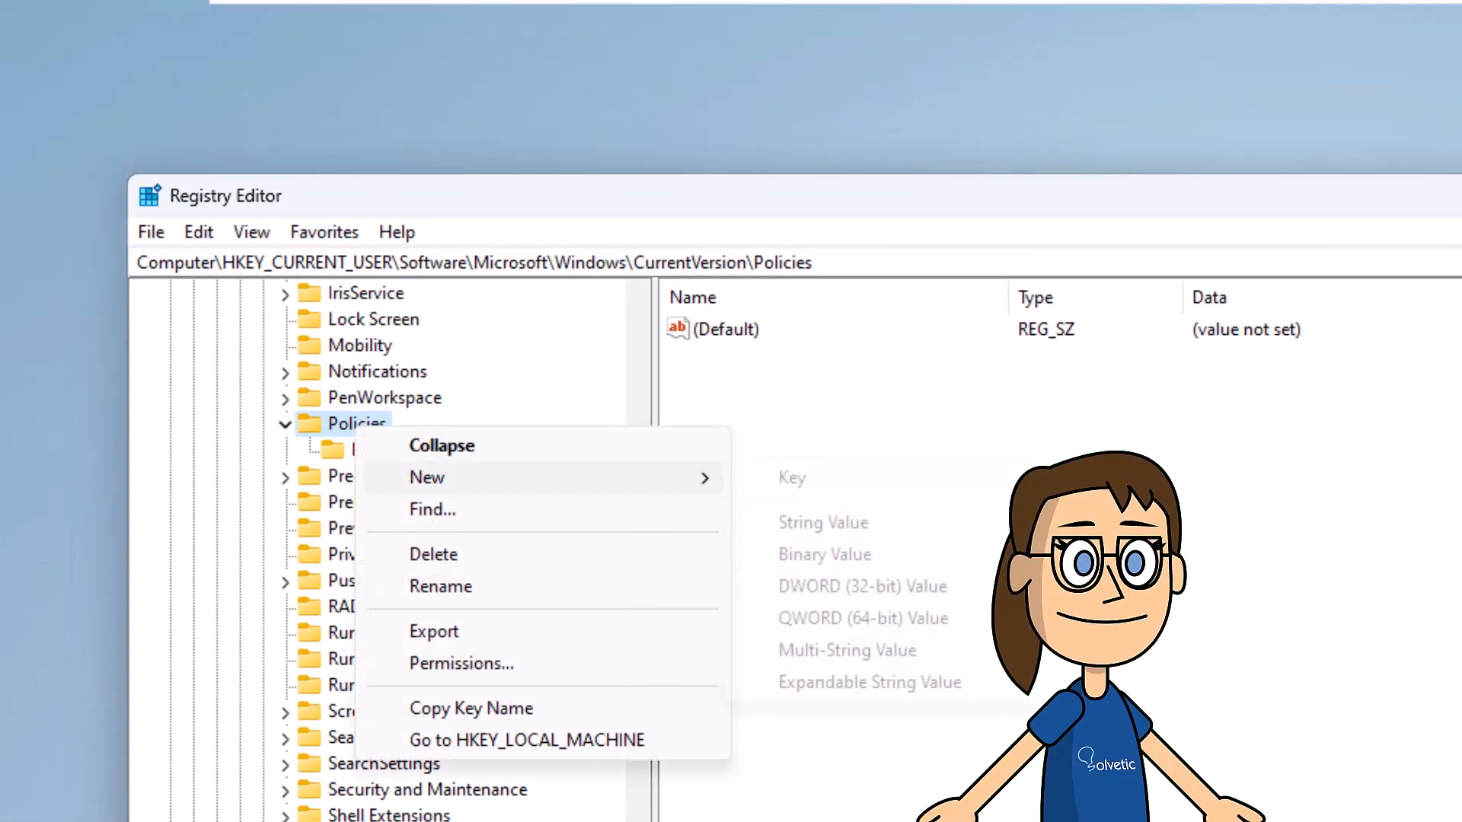
pyautogui.click(790, 477)
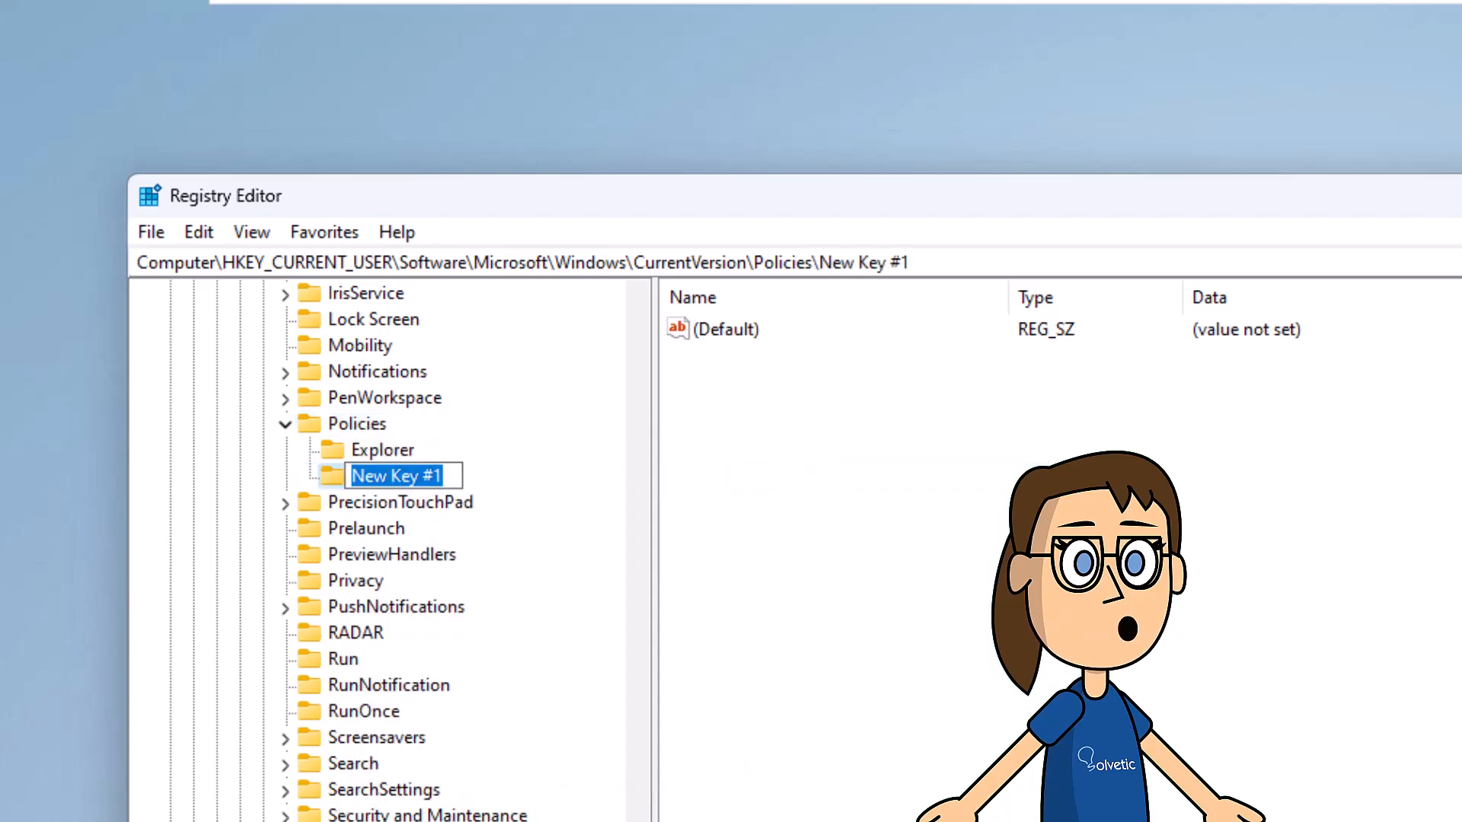
pyautogui.write('System')
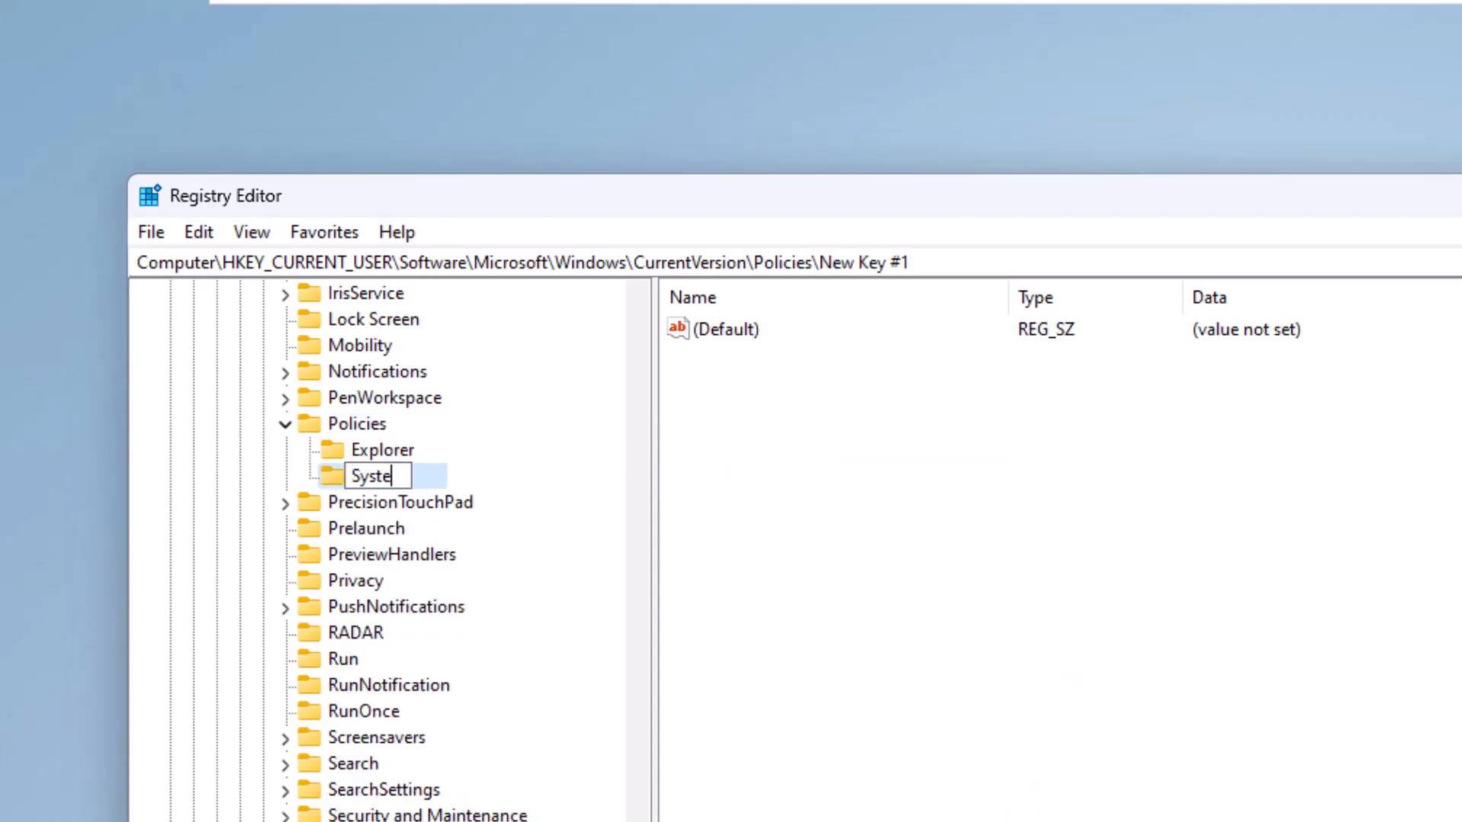
pyautogui.press('Return')
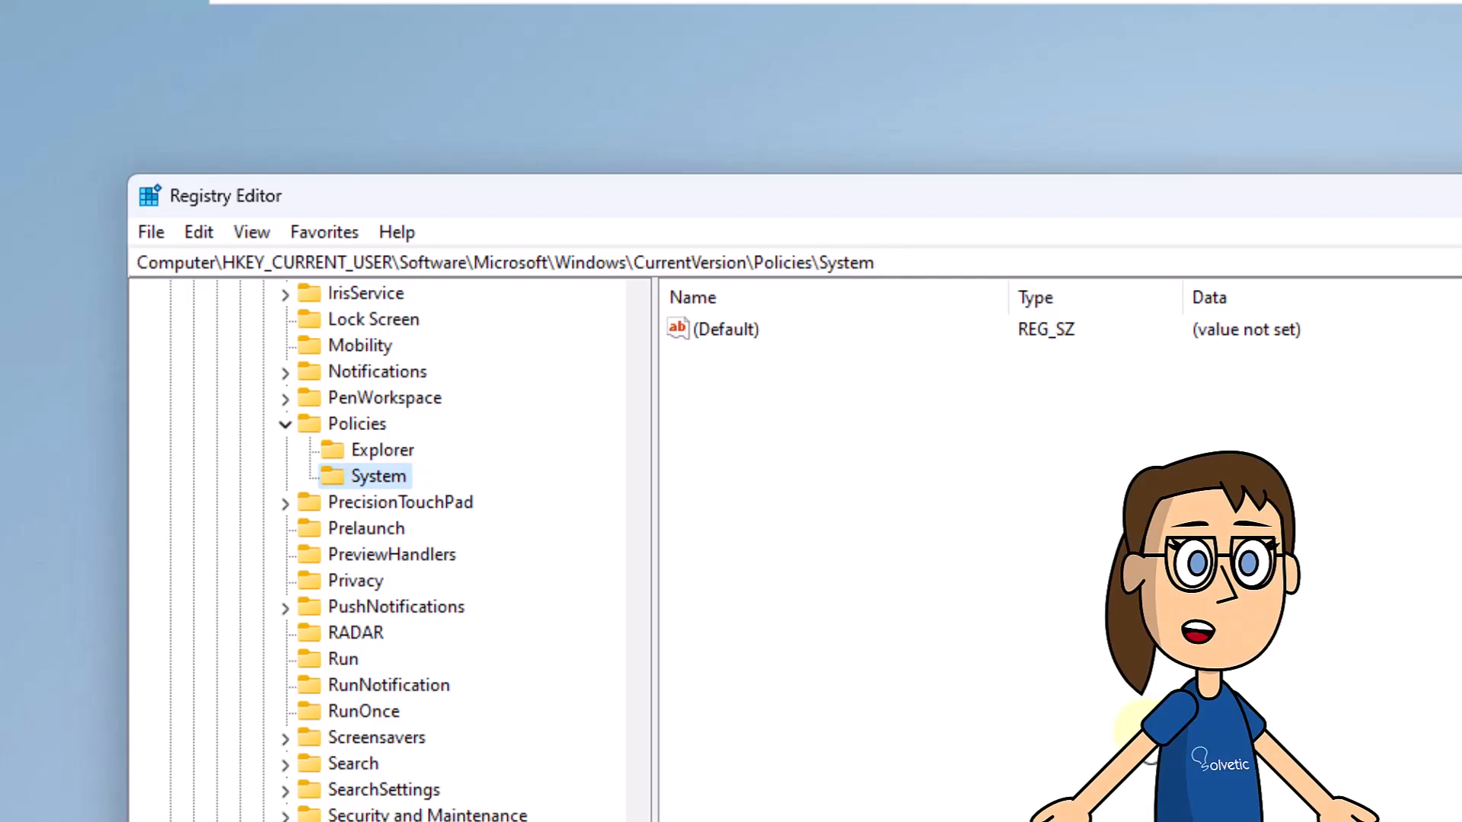
# Add a DWORD (32-bit) value named DisableRegistryTools to the System key.
pyautogui.rightClick(376, 477)
pyautogui.moveTo(446, 529)
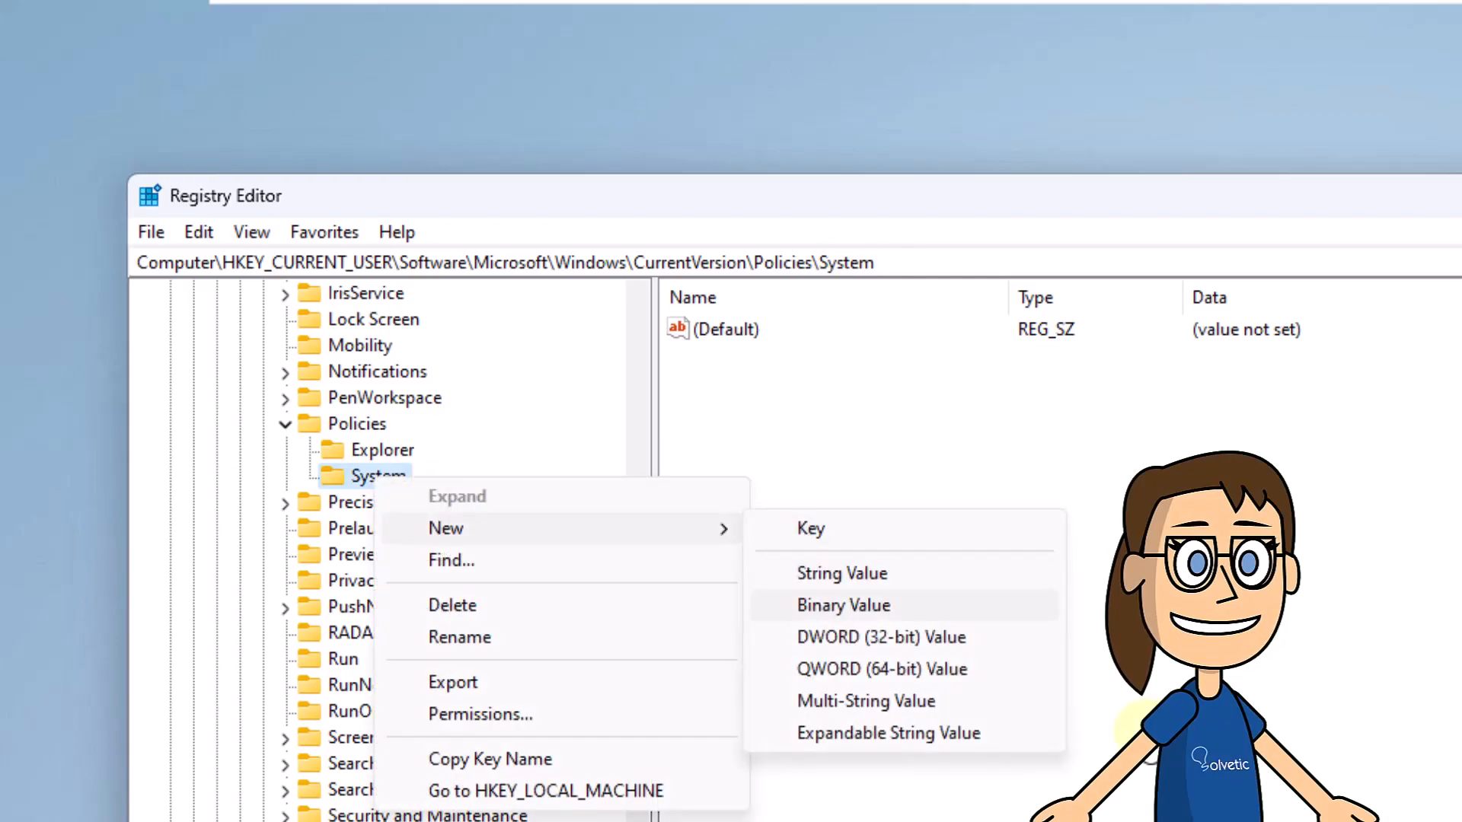
pyautogui.click(881, 637)
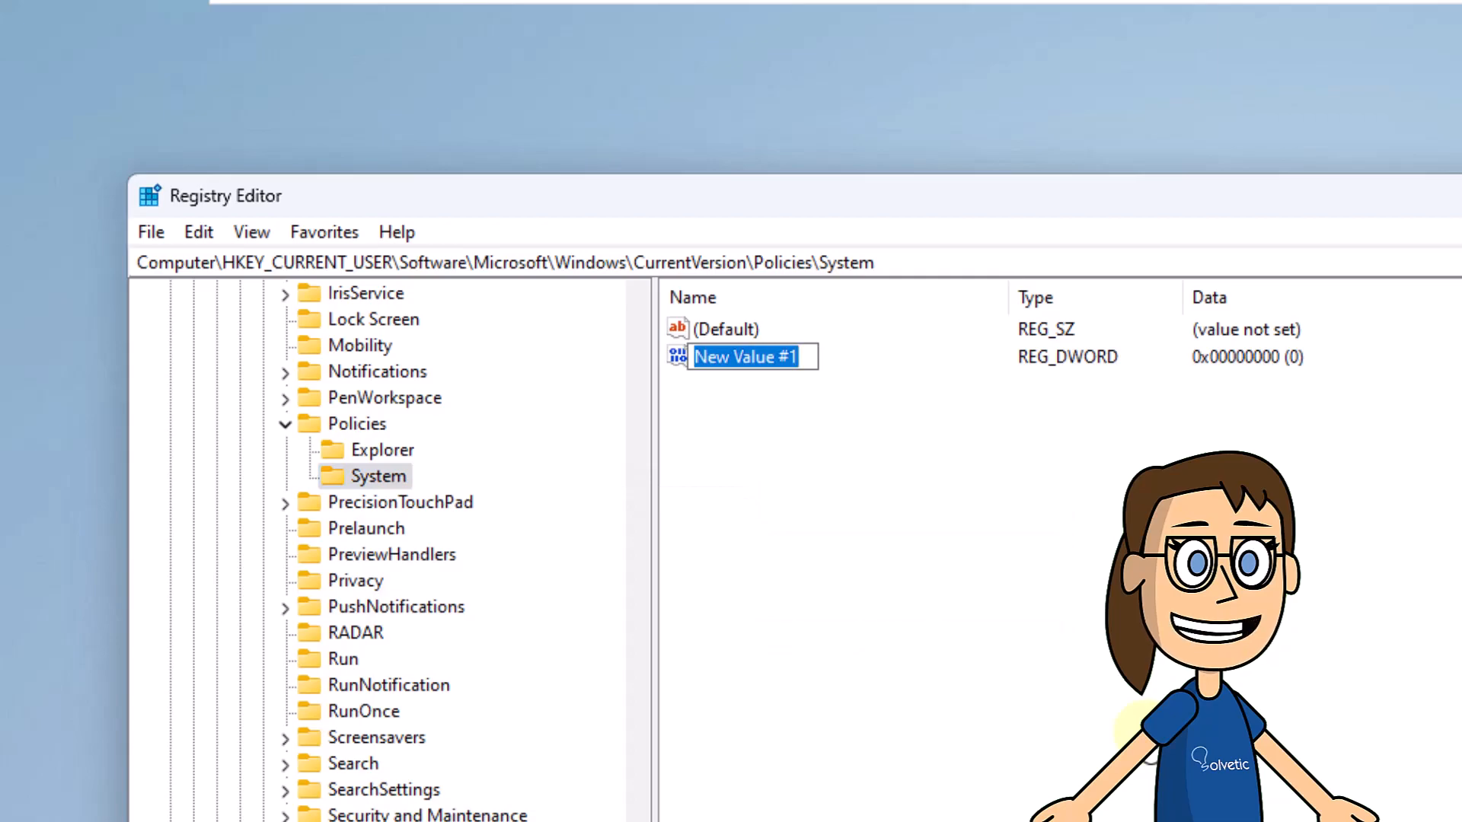
pyautogui.write('Disable')
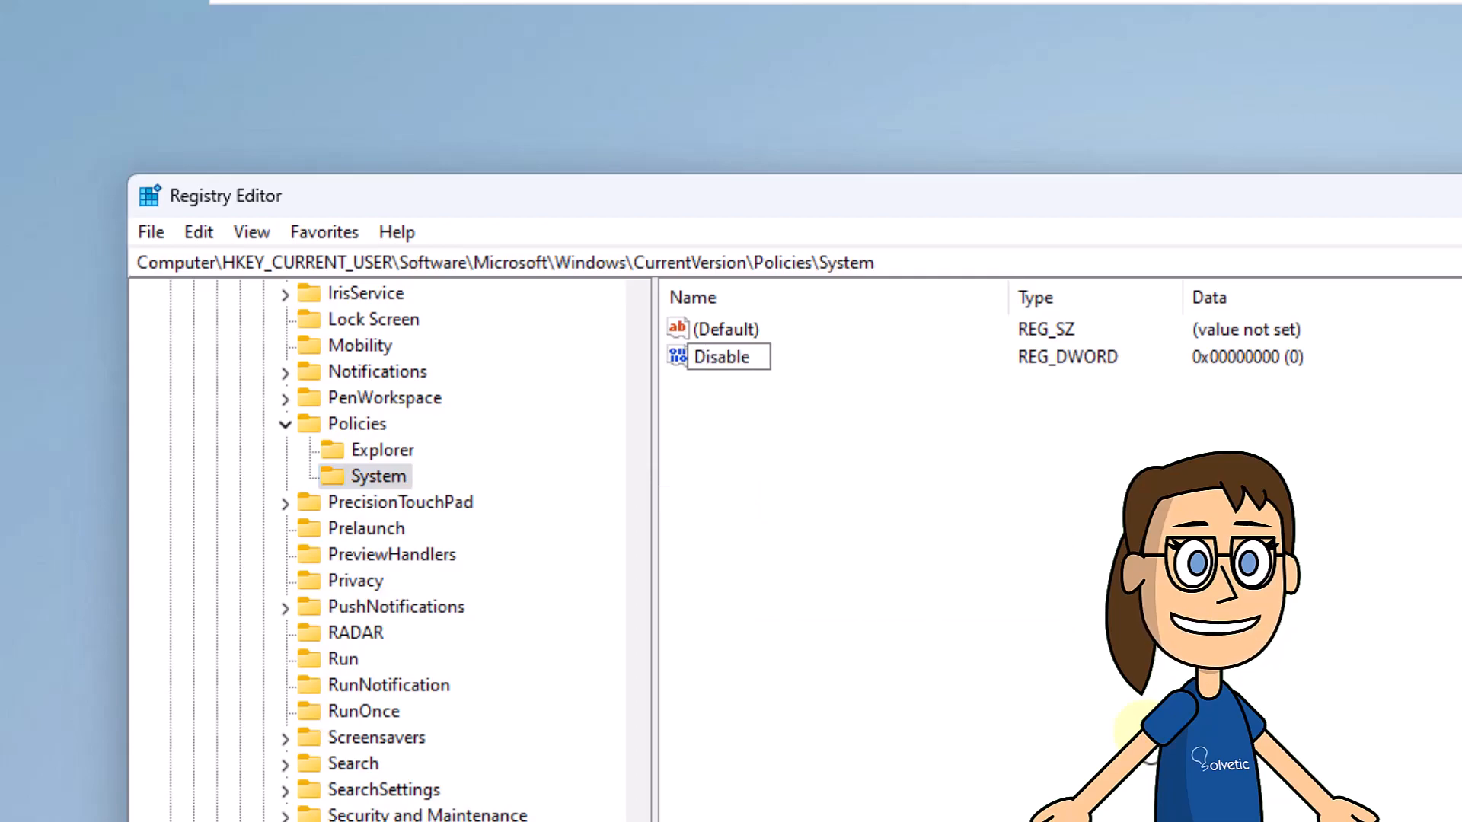
pyautogui.write('registryToo')
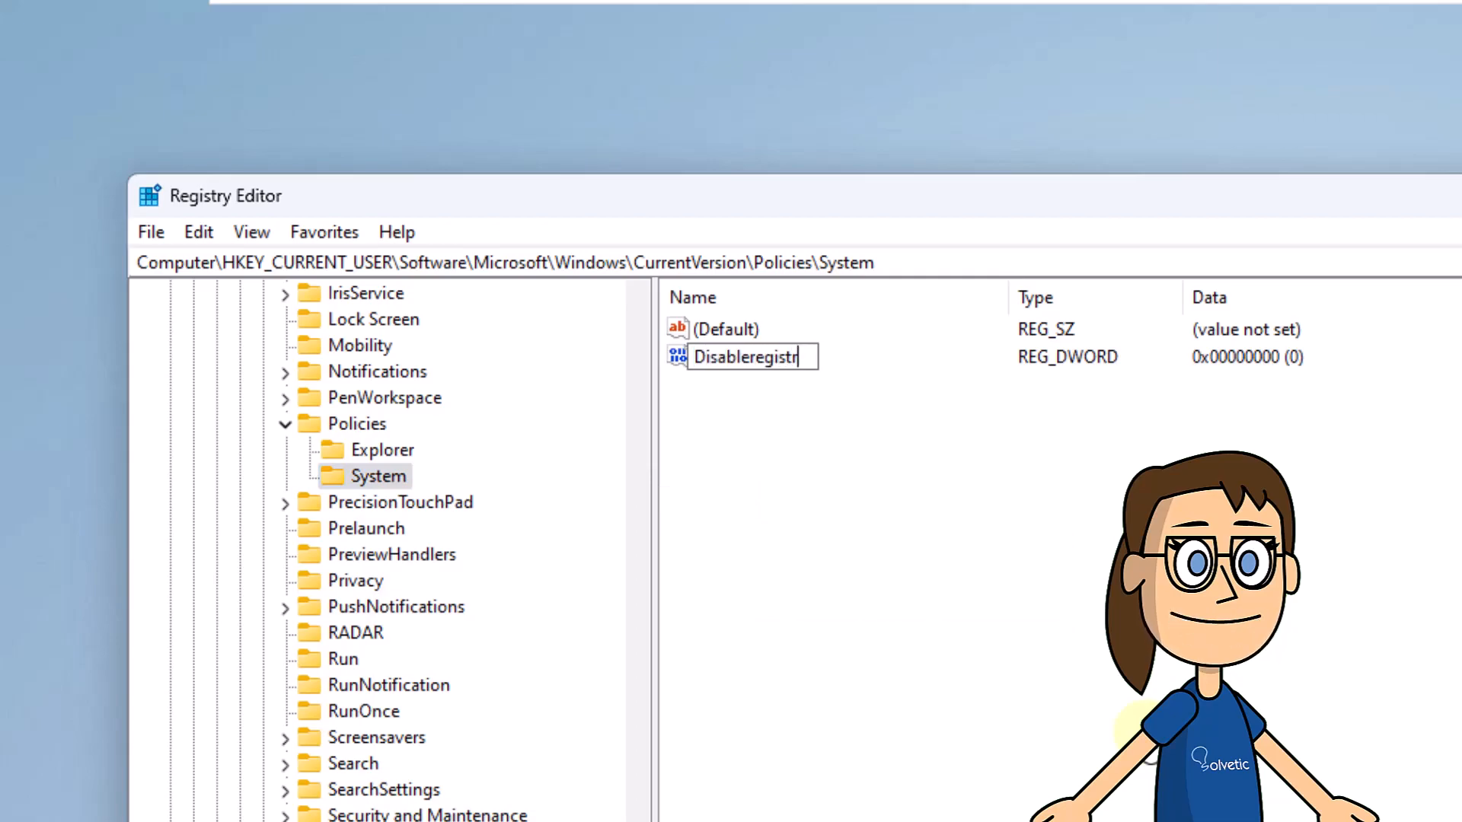
pyautogui.write('ls')
pyautogui.press('Return')
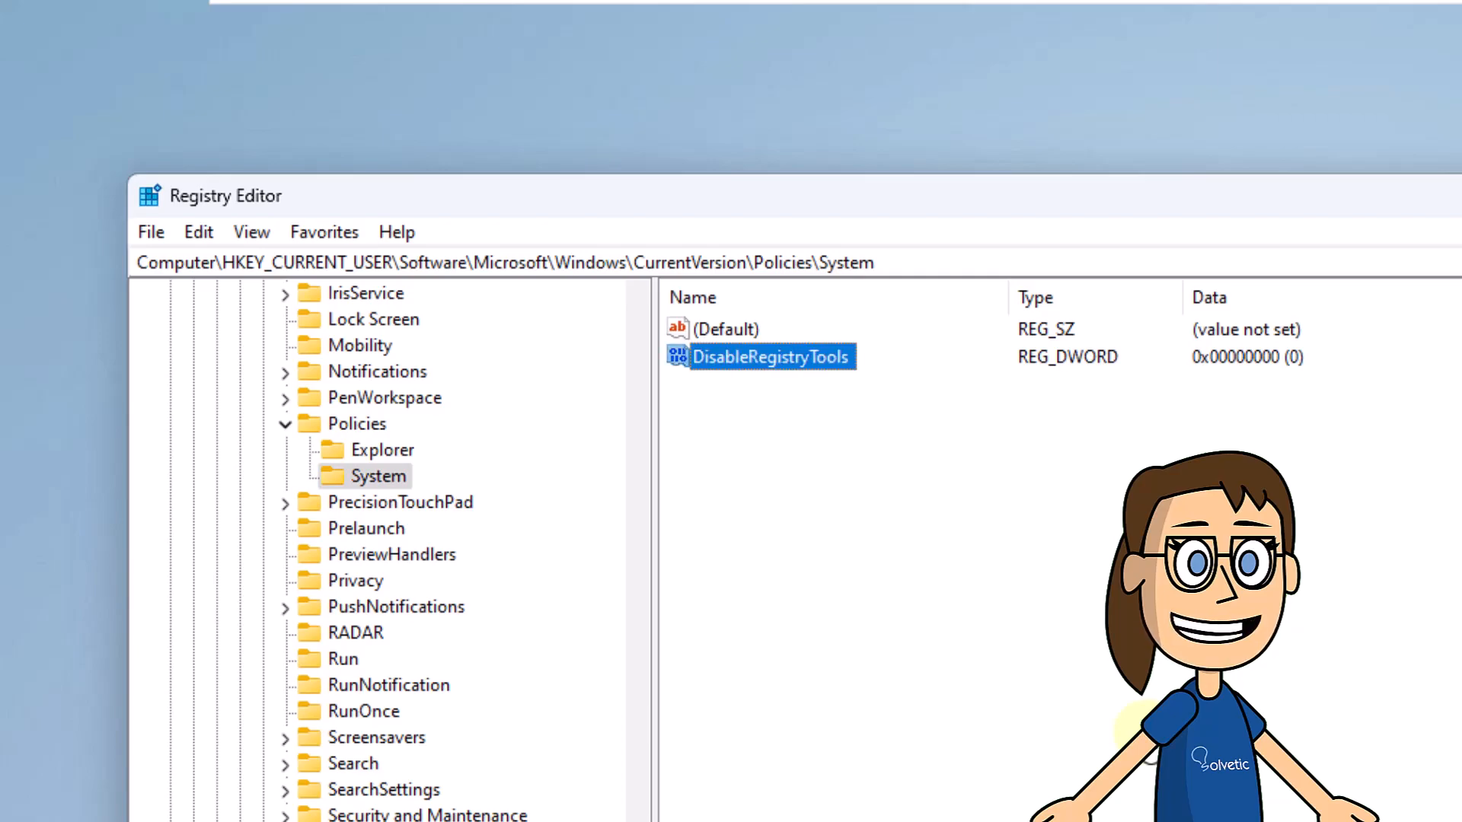
# Set the value data of DisableRegistryTools to 1.
pyautogui.press('Return')
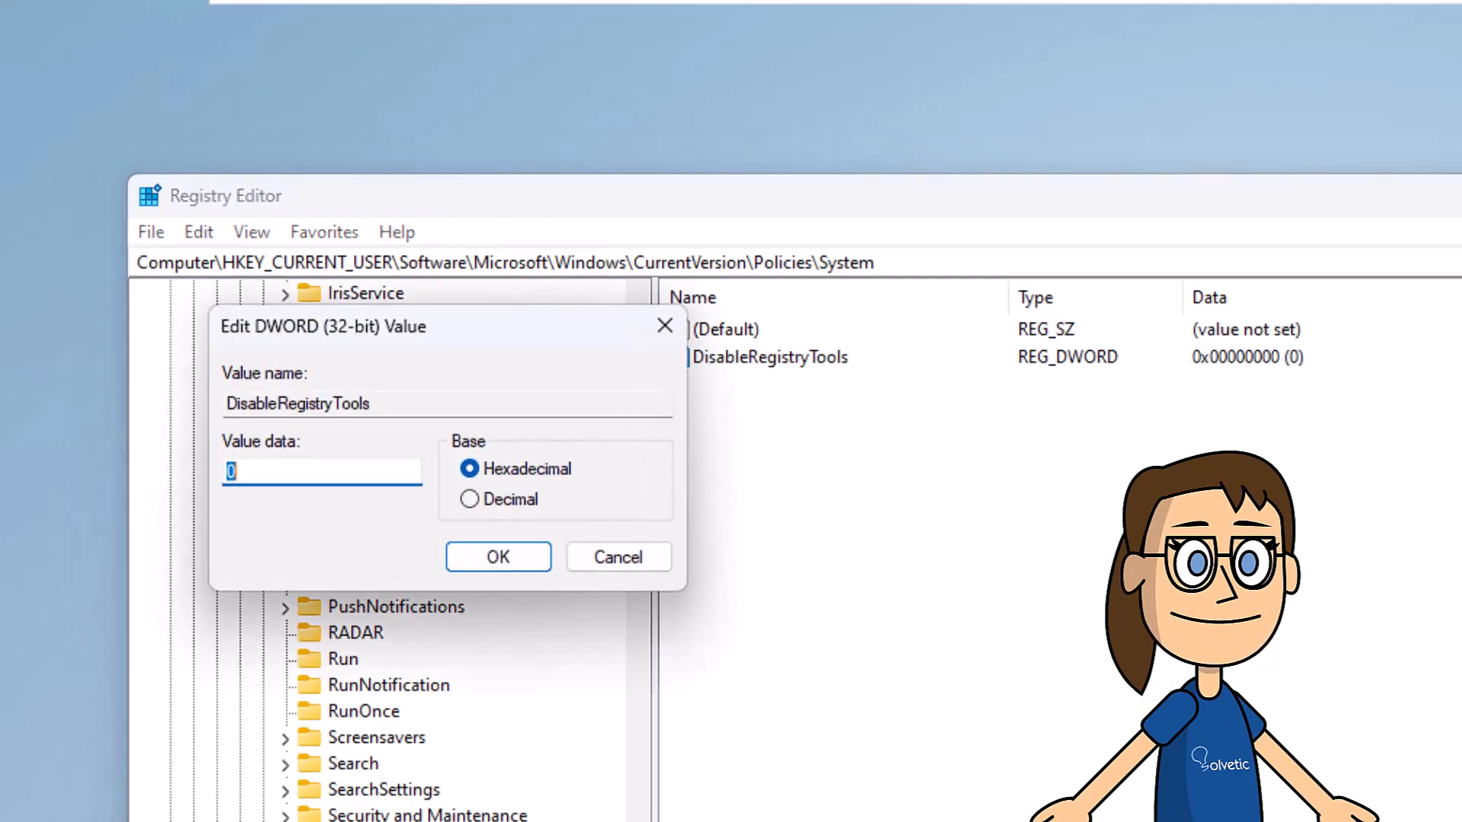
pyautogui.write('2')
pyautogui.press('BackSpace')
pyautogui.write('1')
pyautogui.press('Return')
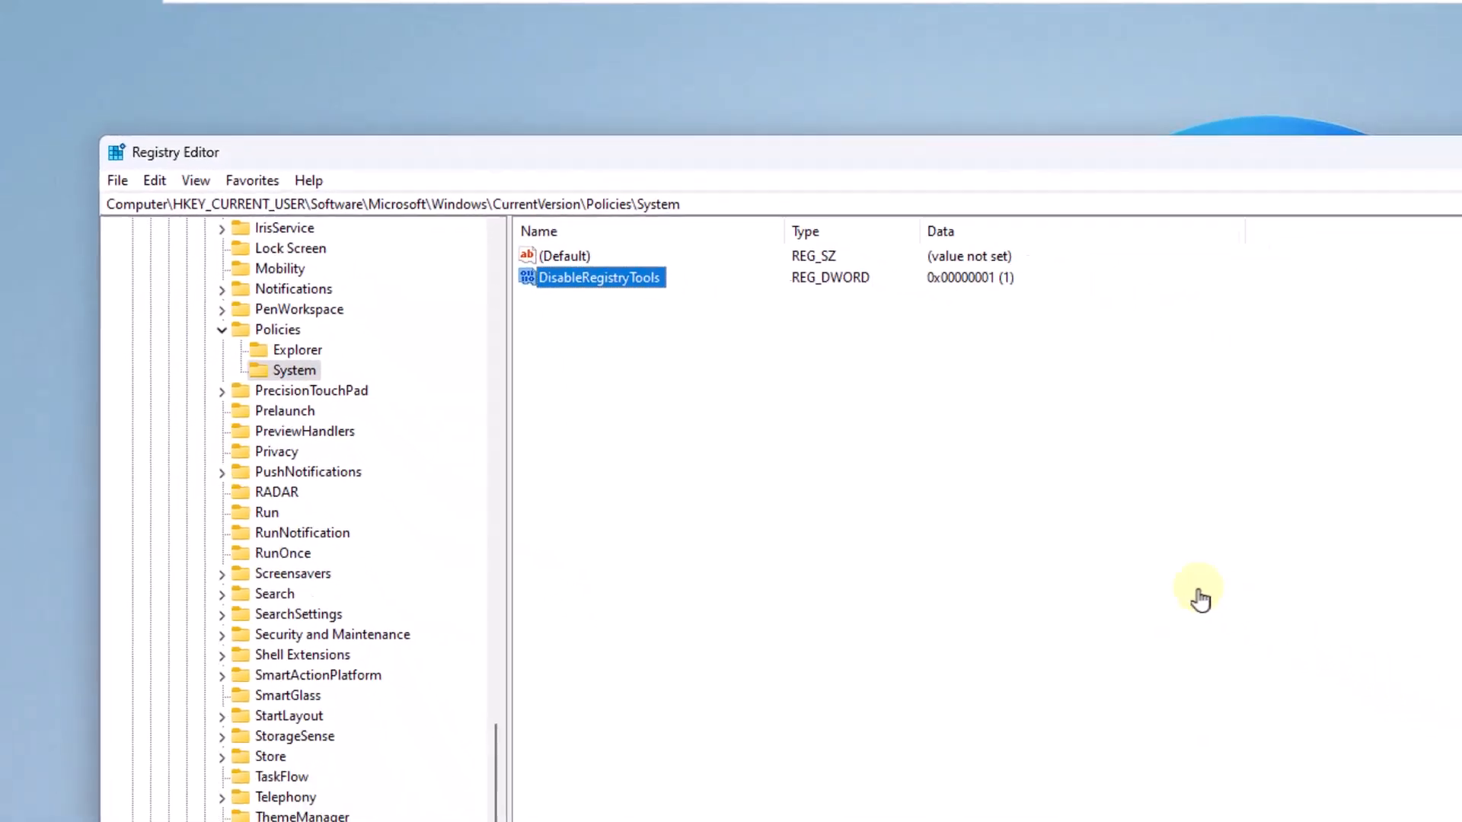
# Go to the desktop, try to open Registry Editor through a Windows search for "regedit", and dismiss the resulting dialog.
pyautogui.press('super+d')
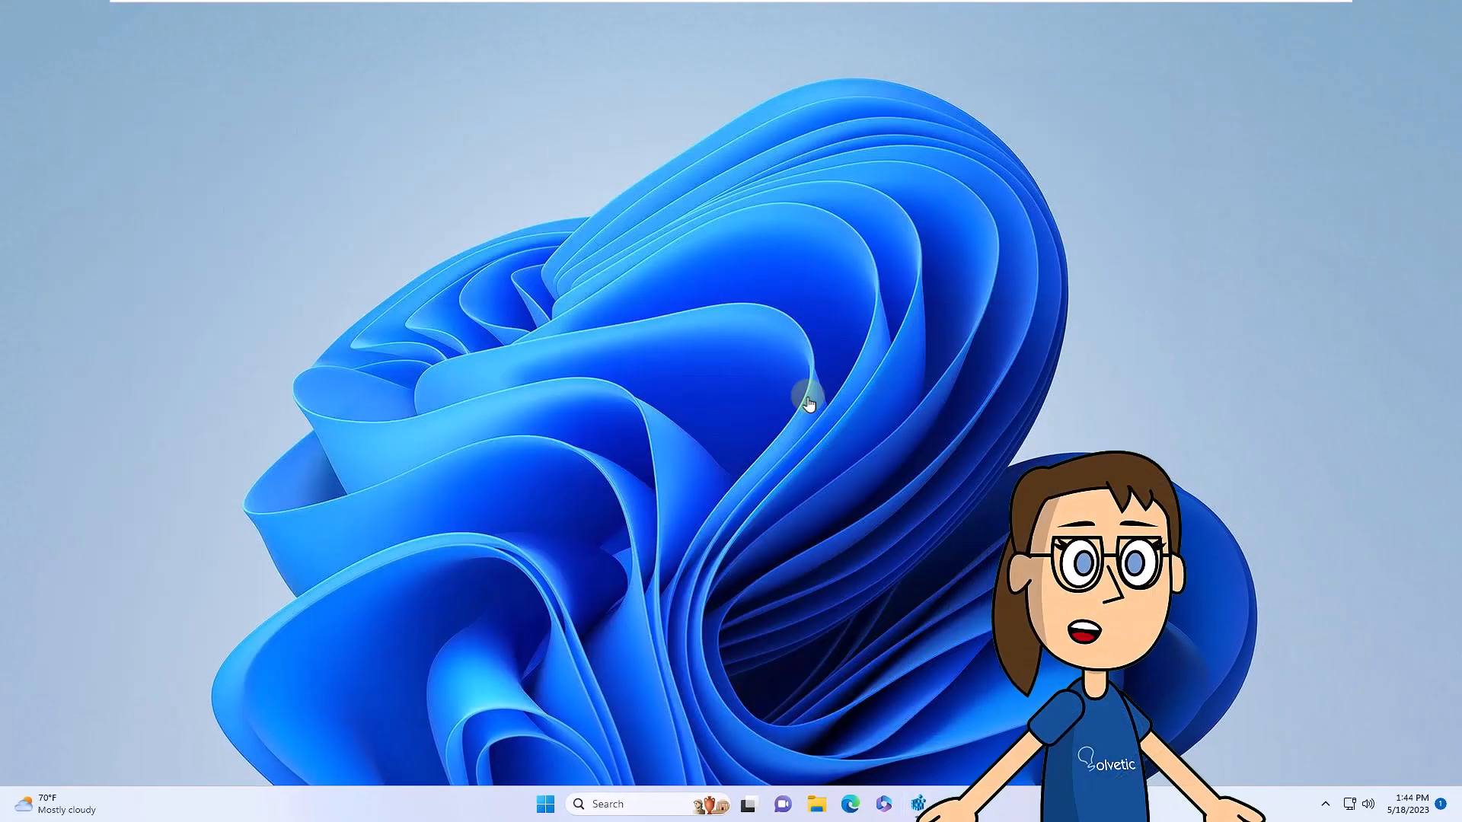
pyautogui.press('super')
pyautogui.write('regedit')
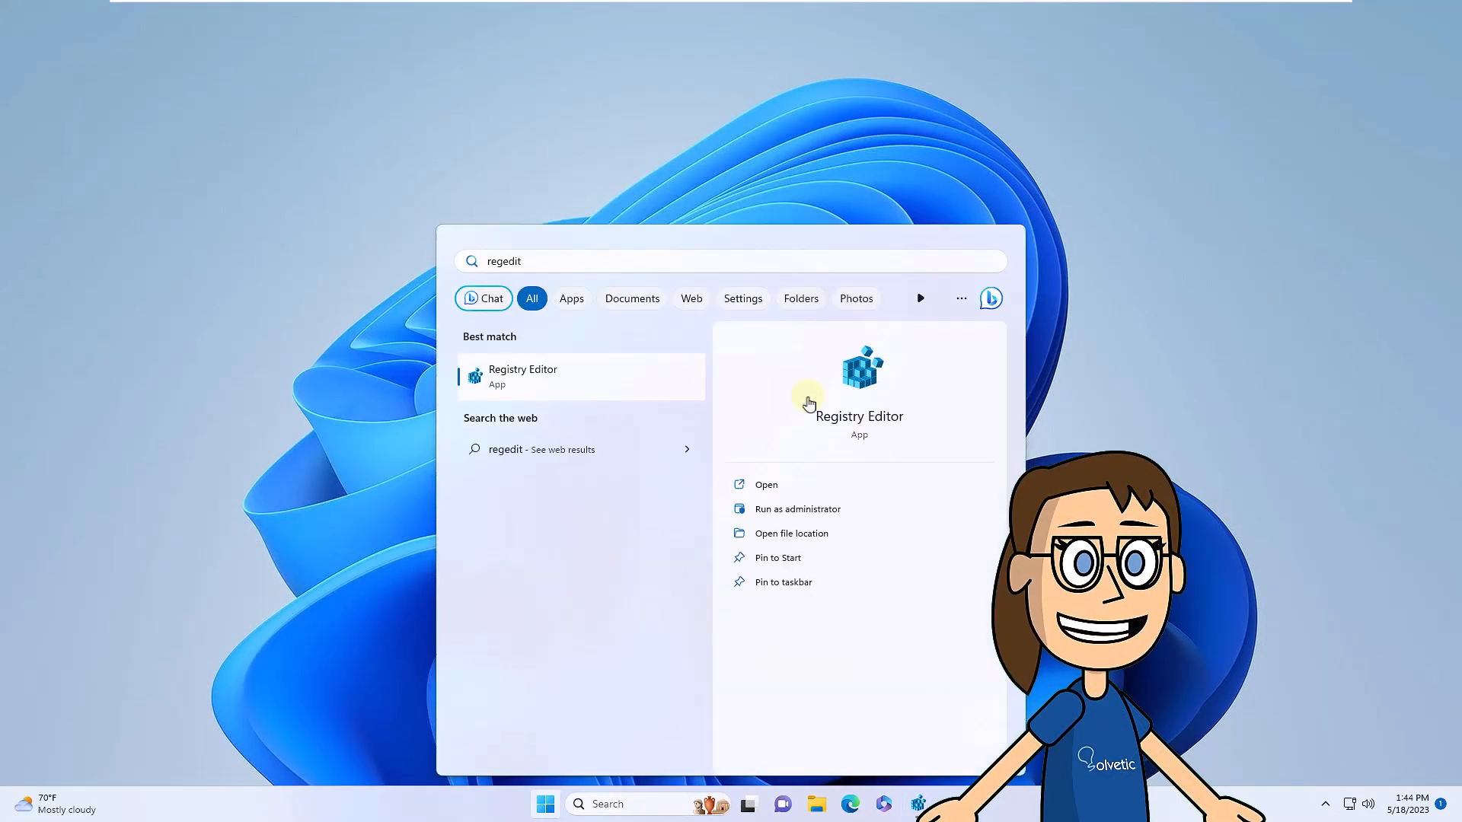
pyautogui.press('Return')
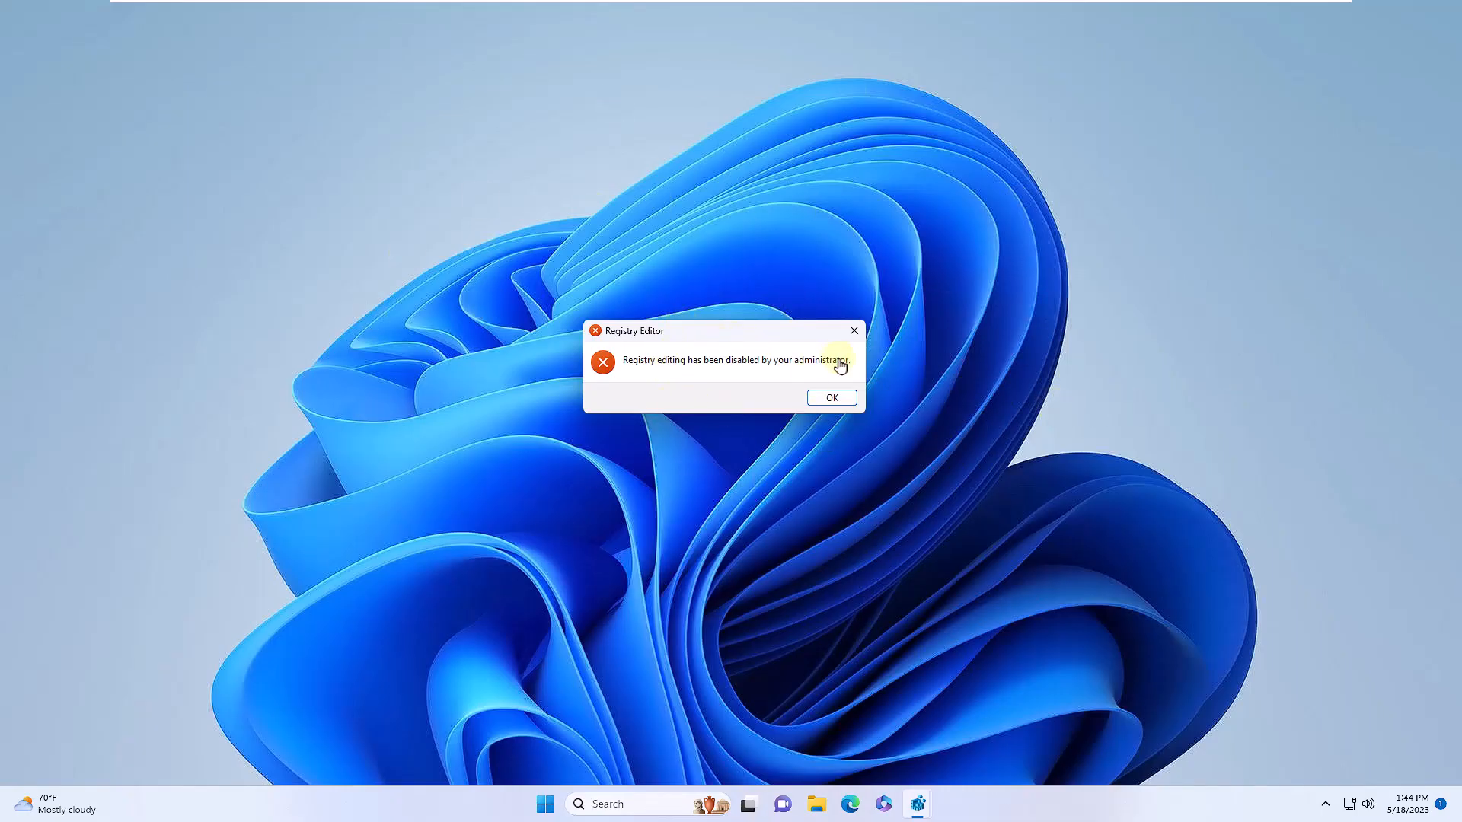
pyautogui.click(832, 398)
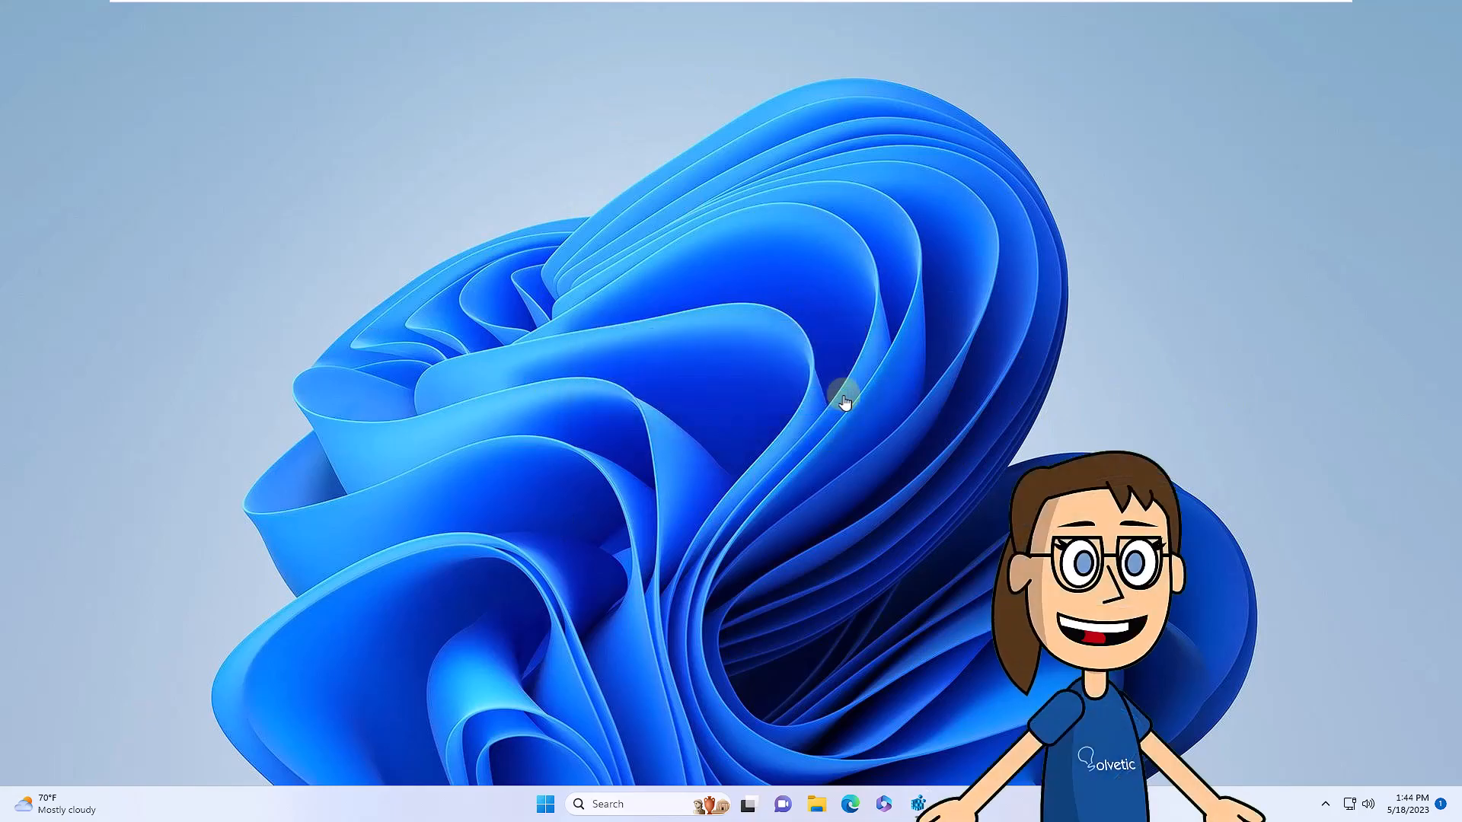
# Open Notepad and enter the Registry Editor Version 5.00 script setting "DisableRegistryTools"=dword:00000000 under [HKEY_CURRENT_USER\SOFTWARE\Microsoft\Windows\CurrentVersion\Policies\System].
pyautogui.press('super')
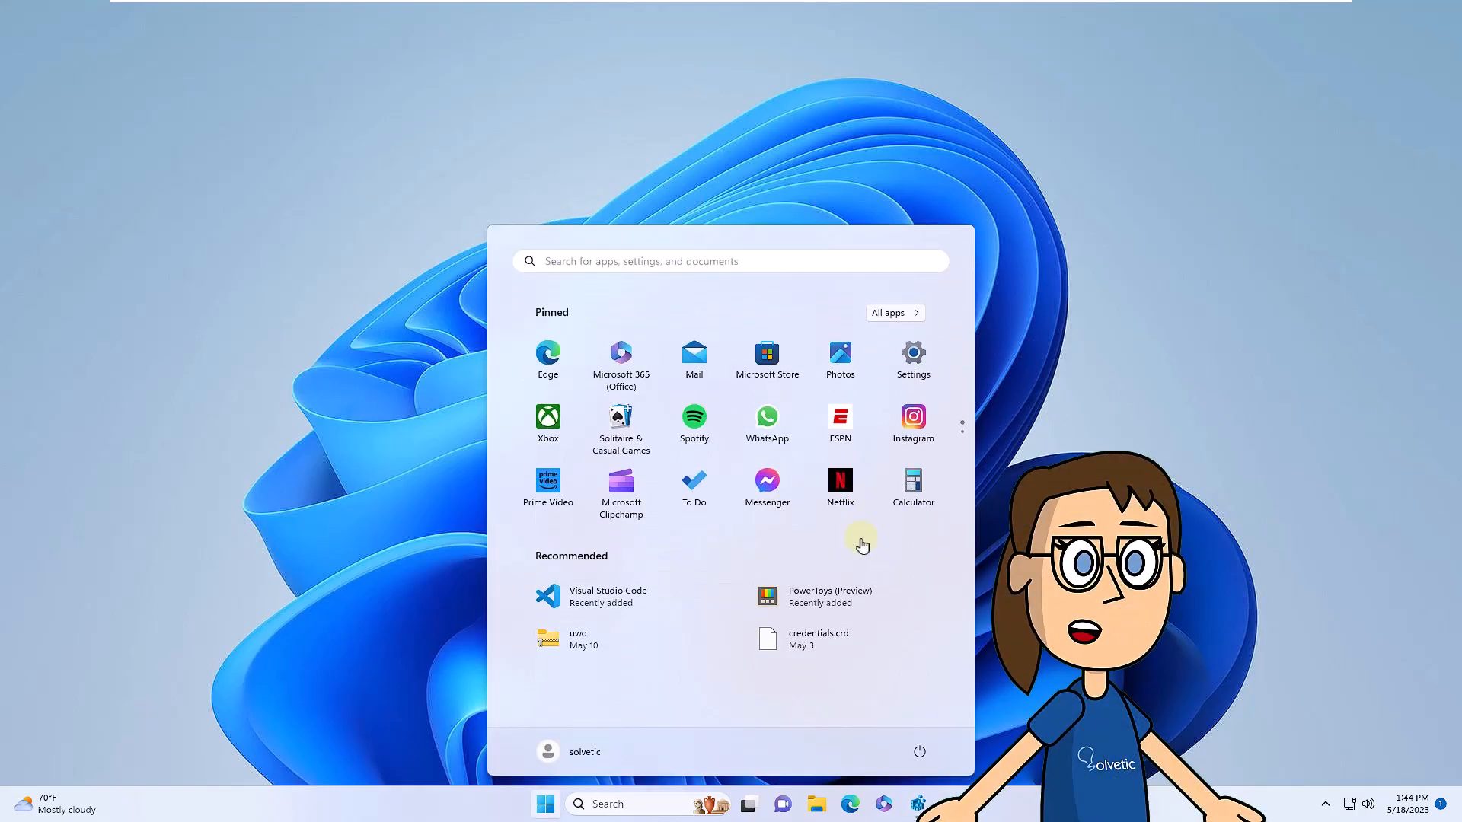
pyautogui.write('notepad')
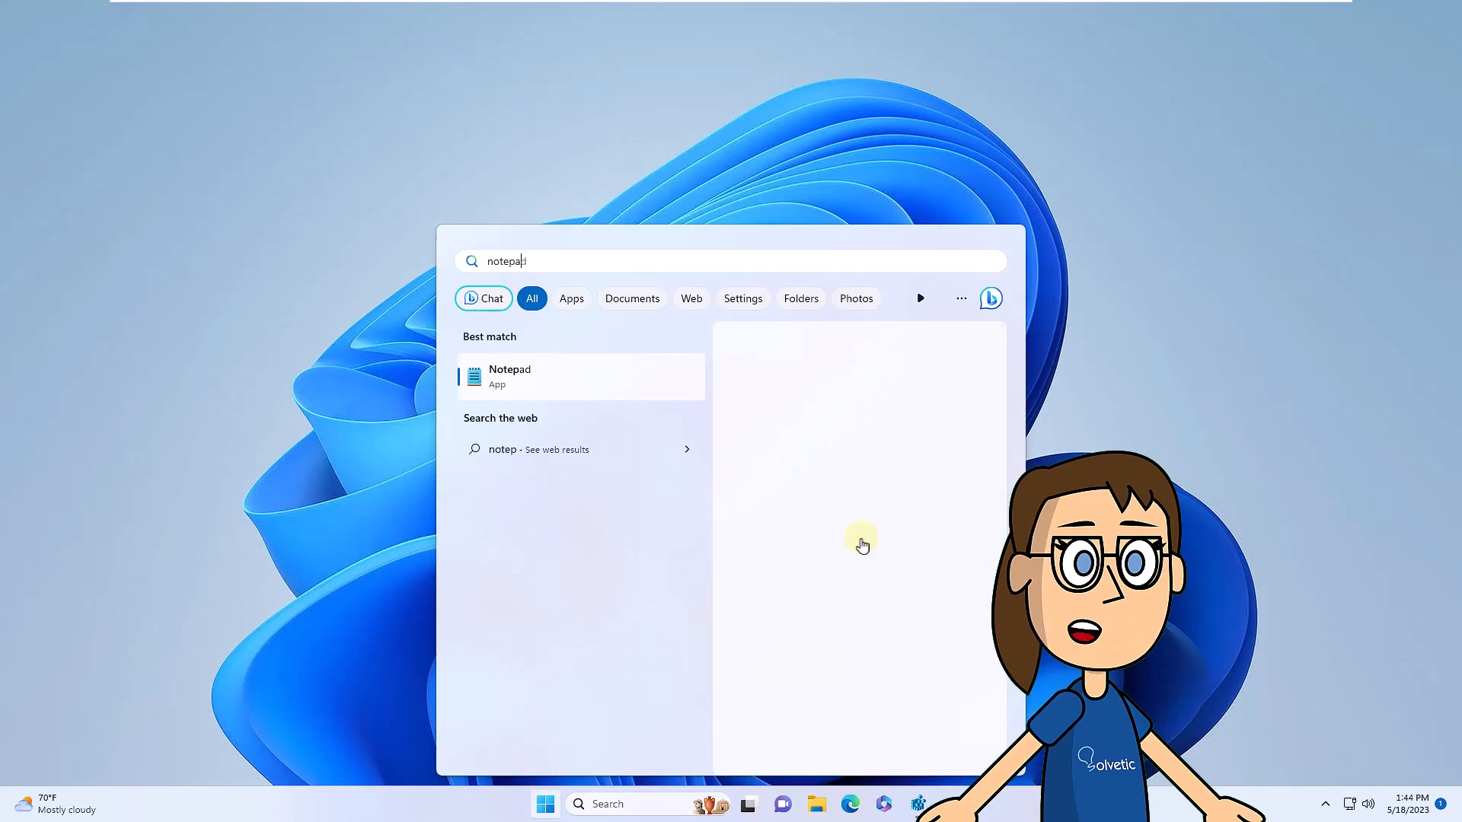
pyautogui.press('Return')
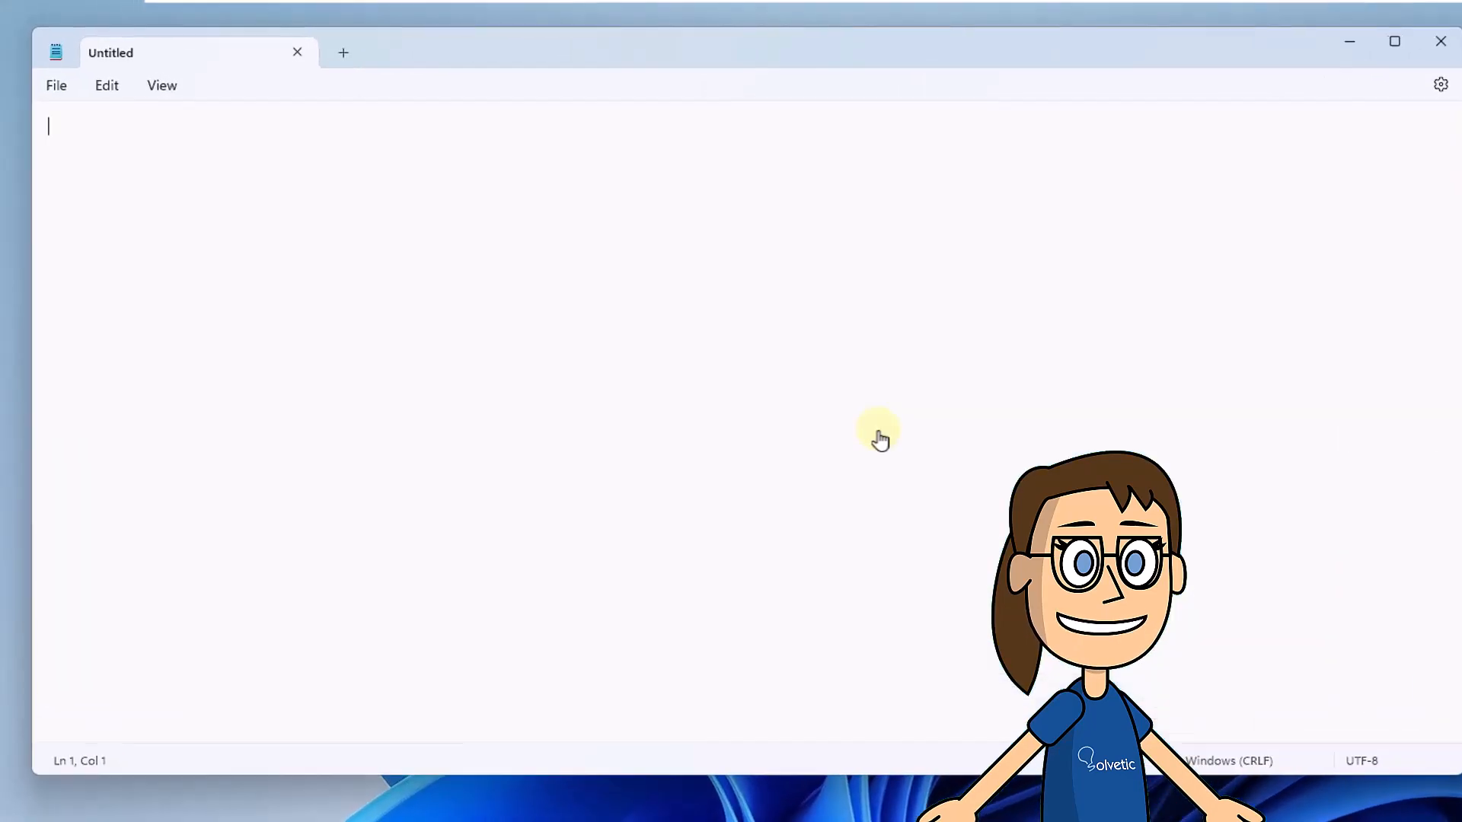
pyautogui.write('Windows Registry Editor Version 5.00 [HKEY_CURRENT_USER\\SOFTWARE\\Microsoft\\Windows\\CurrentVersion\\Policies\\System] "DisableRegistryTools"=dword:00000000')
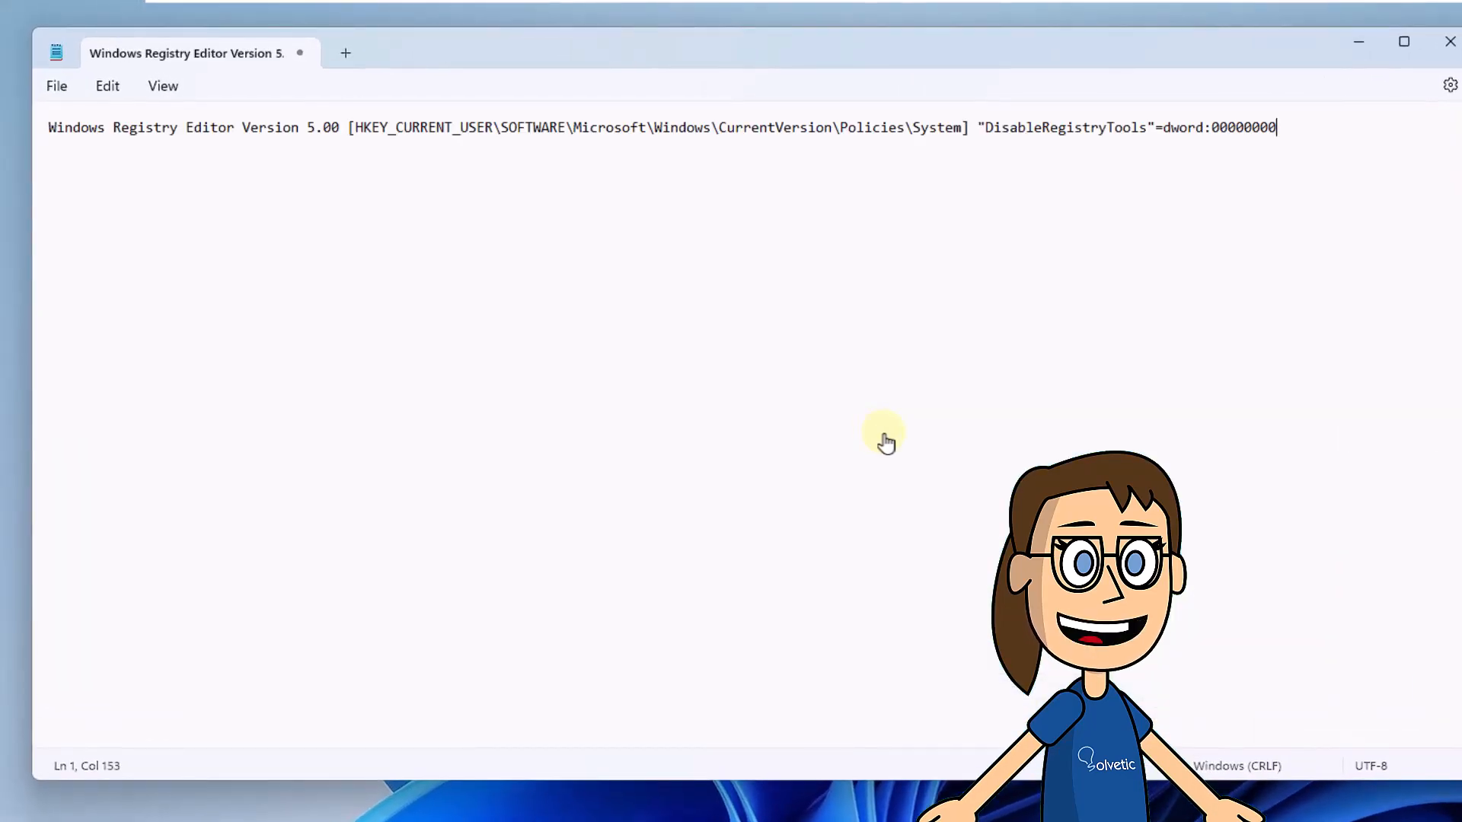
# Start saving the script as a new file and choose New Volume (E:) as its location.
pyautogui.hotkey('alt', 'f')
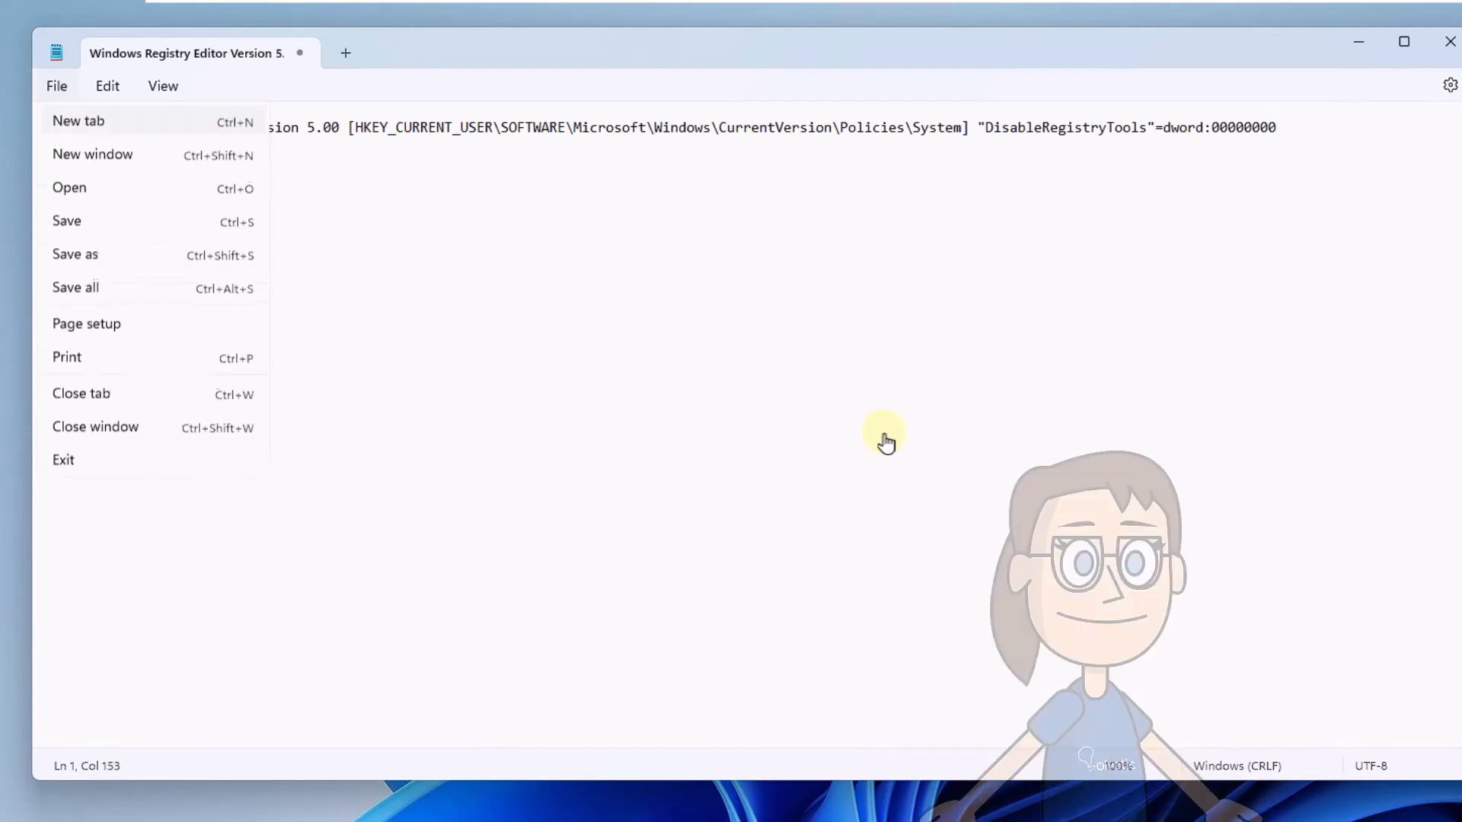
pyautogui.press('Down')
pyautogui.press('Down')
pyautogui.press('Down')
pyautogui.press('Down')
pyautogui.press('Return')
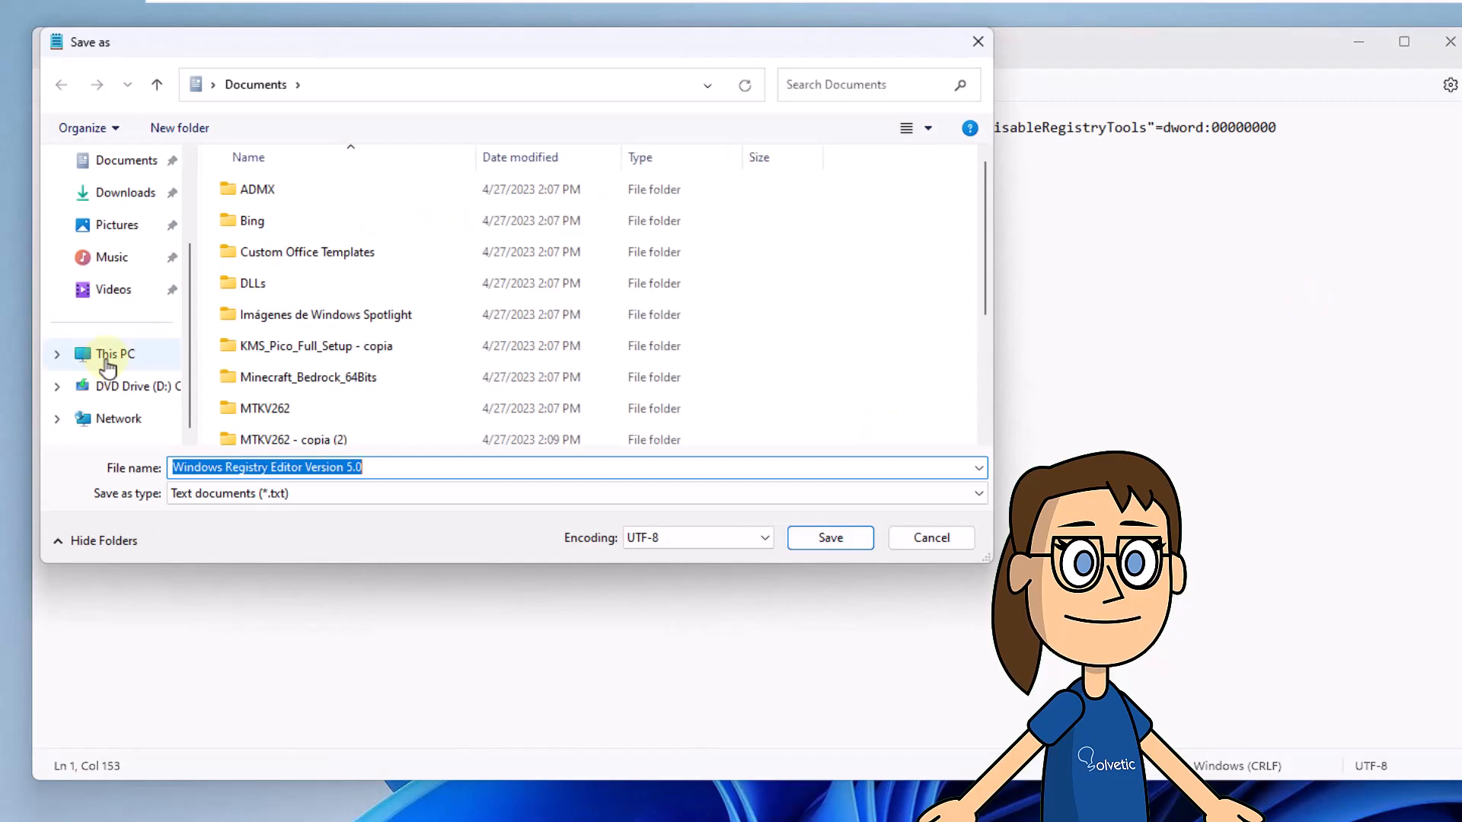
pyautogui.click(107, 364)
pyautogui.press('Tab')
pyautogui.press('End')
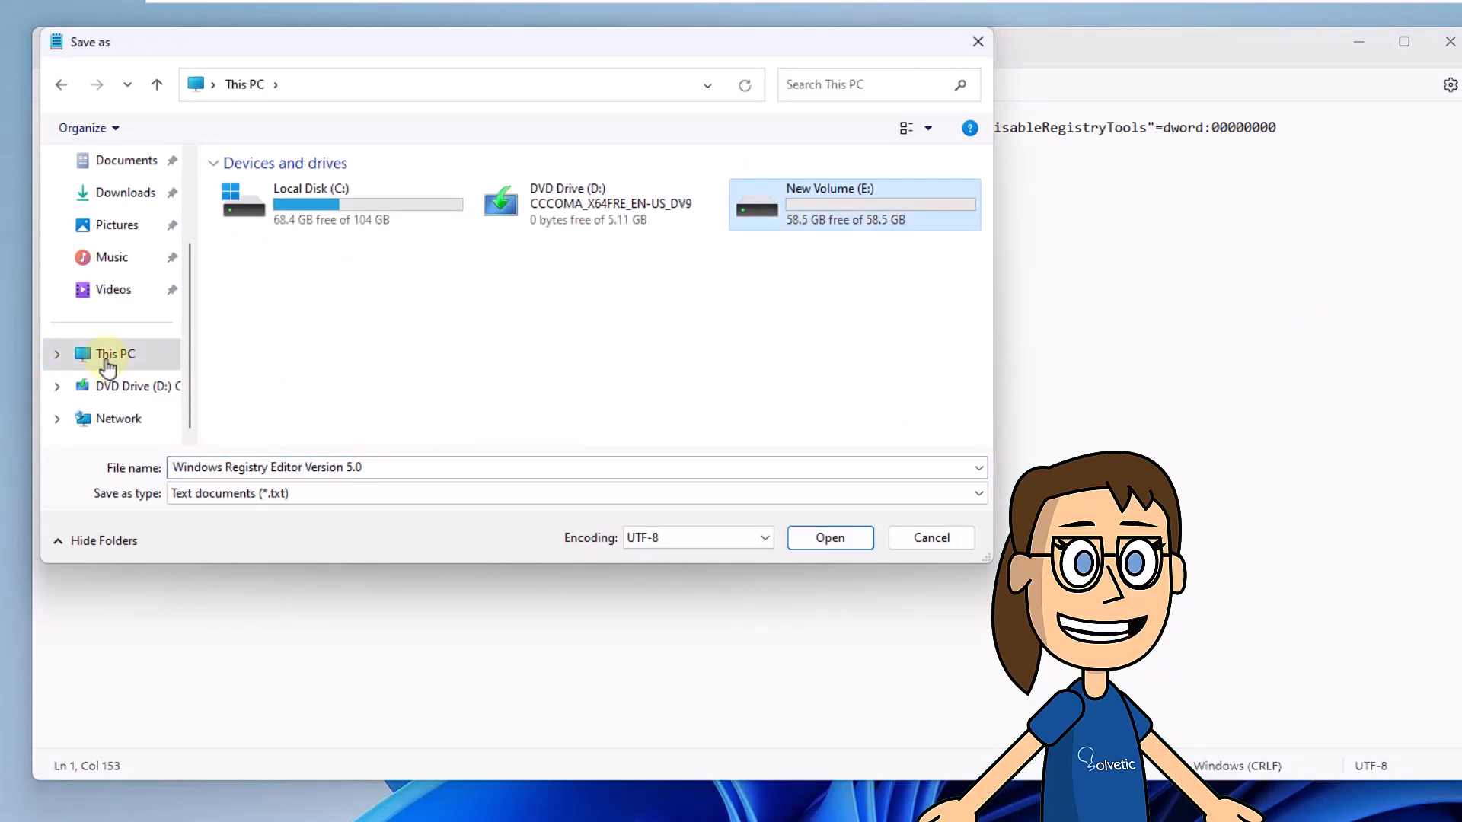
pyautogui.press('Return')
# Save the script as Registry.reg with the file type All files, and close Notepad.
pyautogui.hotkey('alt', 'n')
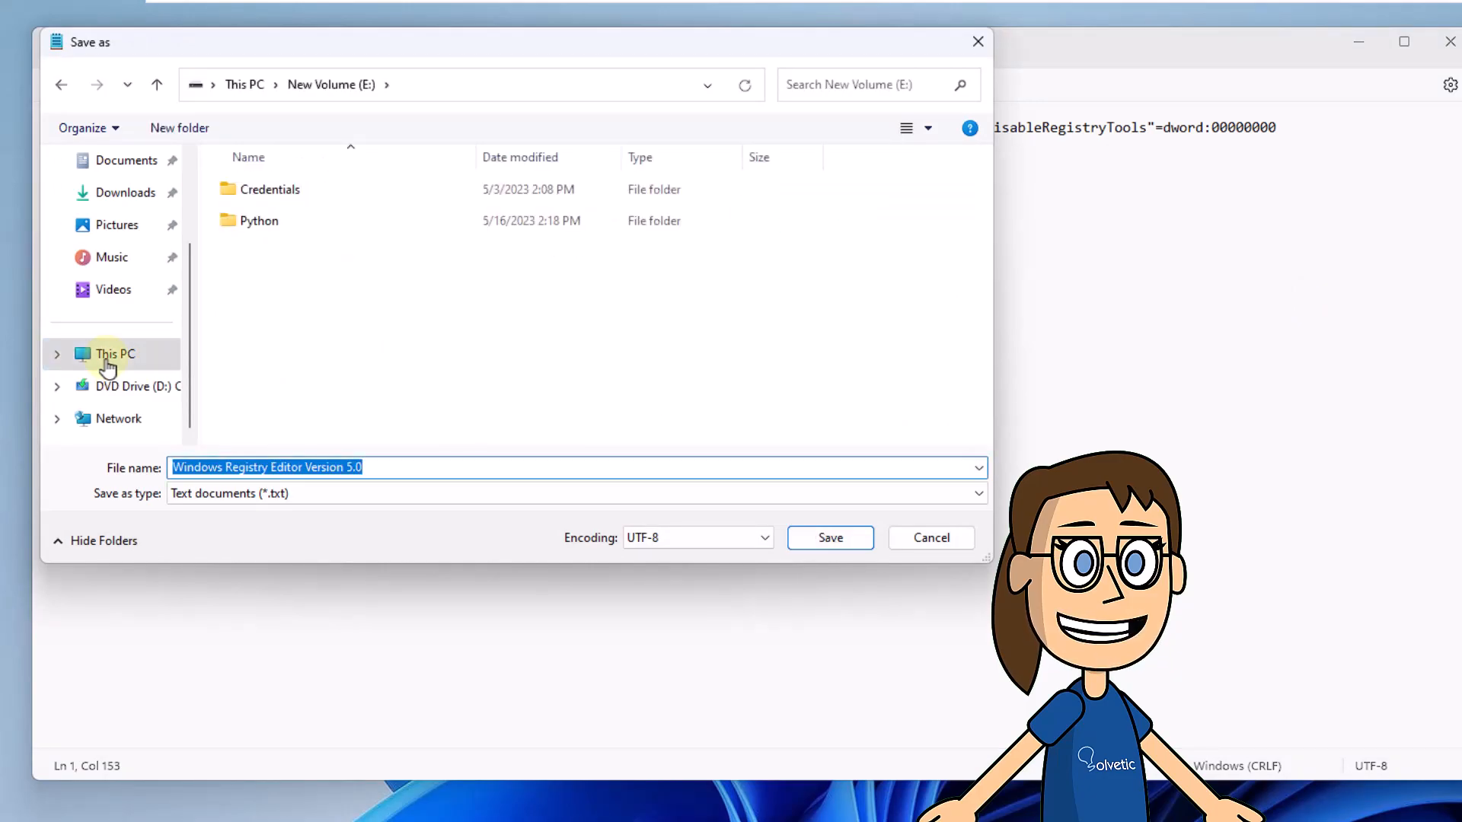
pyautogui.write('Registry.reg')
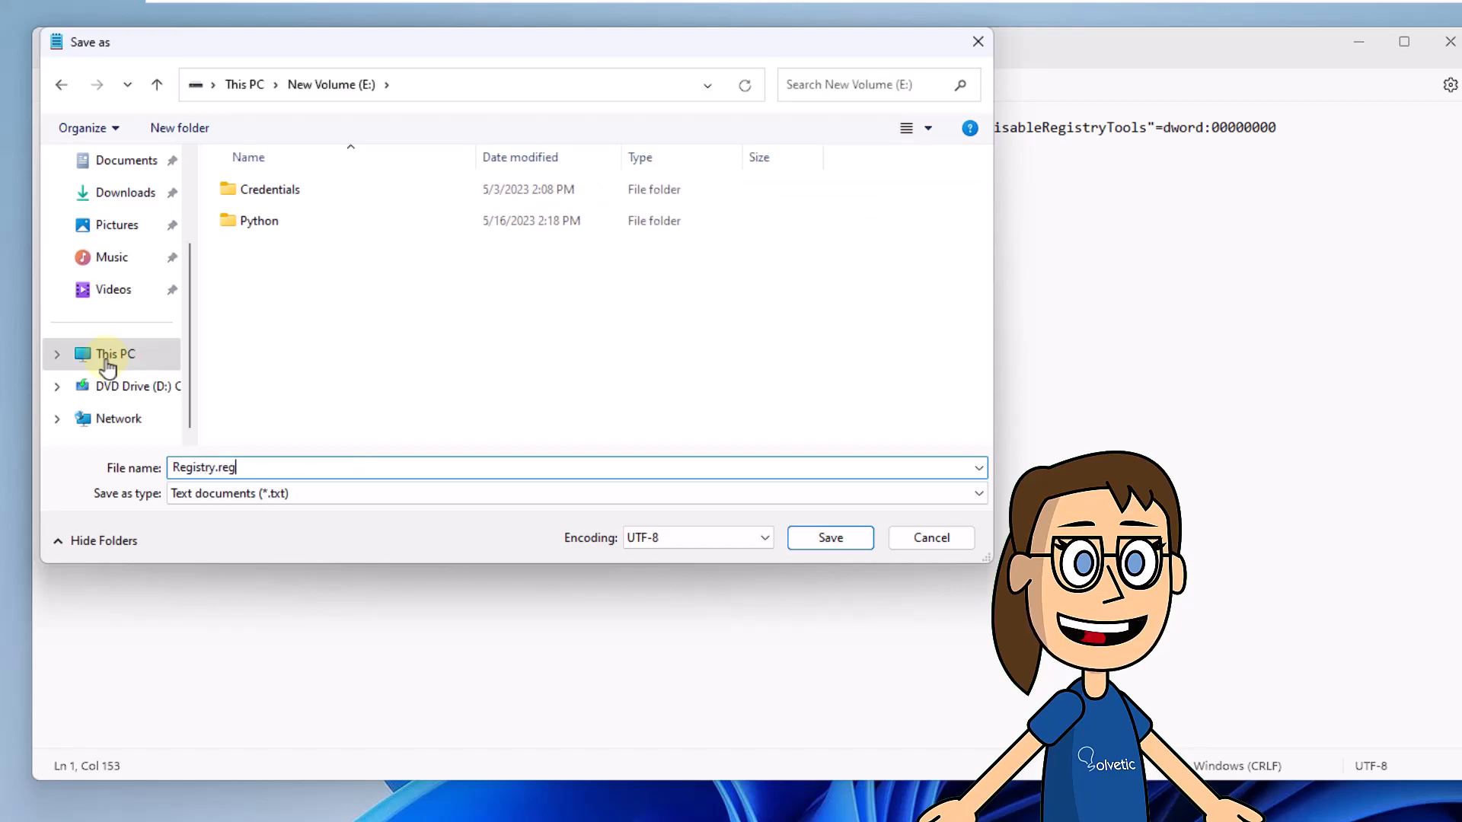
pyautogui.press('Tab')
pyautogui.hotkey('alt', 'Down')
pyautogui.press('Down')
pyautogui.press('Return')
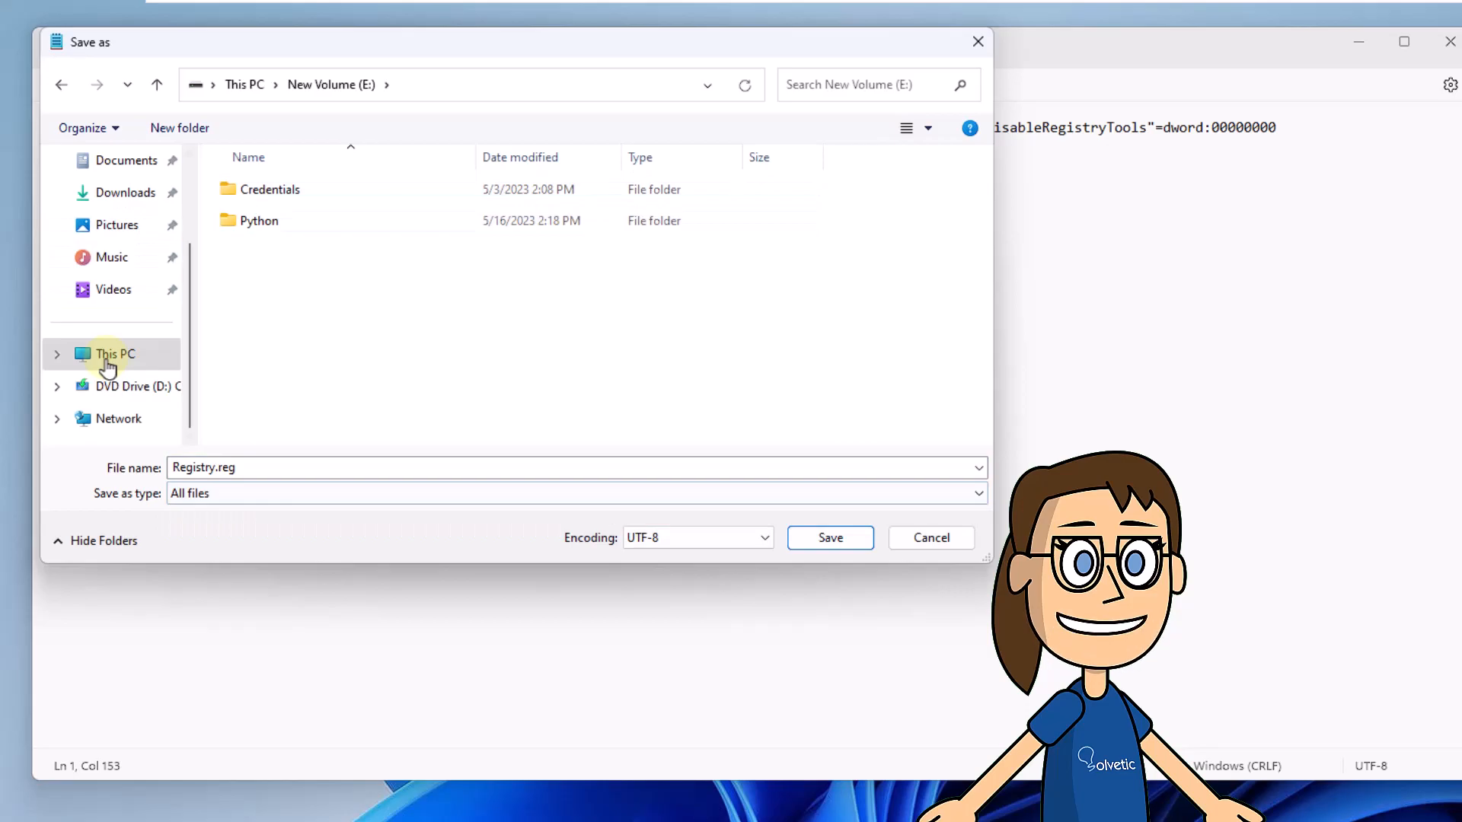
pyautogui.hotkey('alt', 'n')
pyautogui.press('Return')
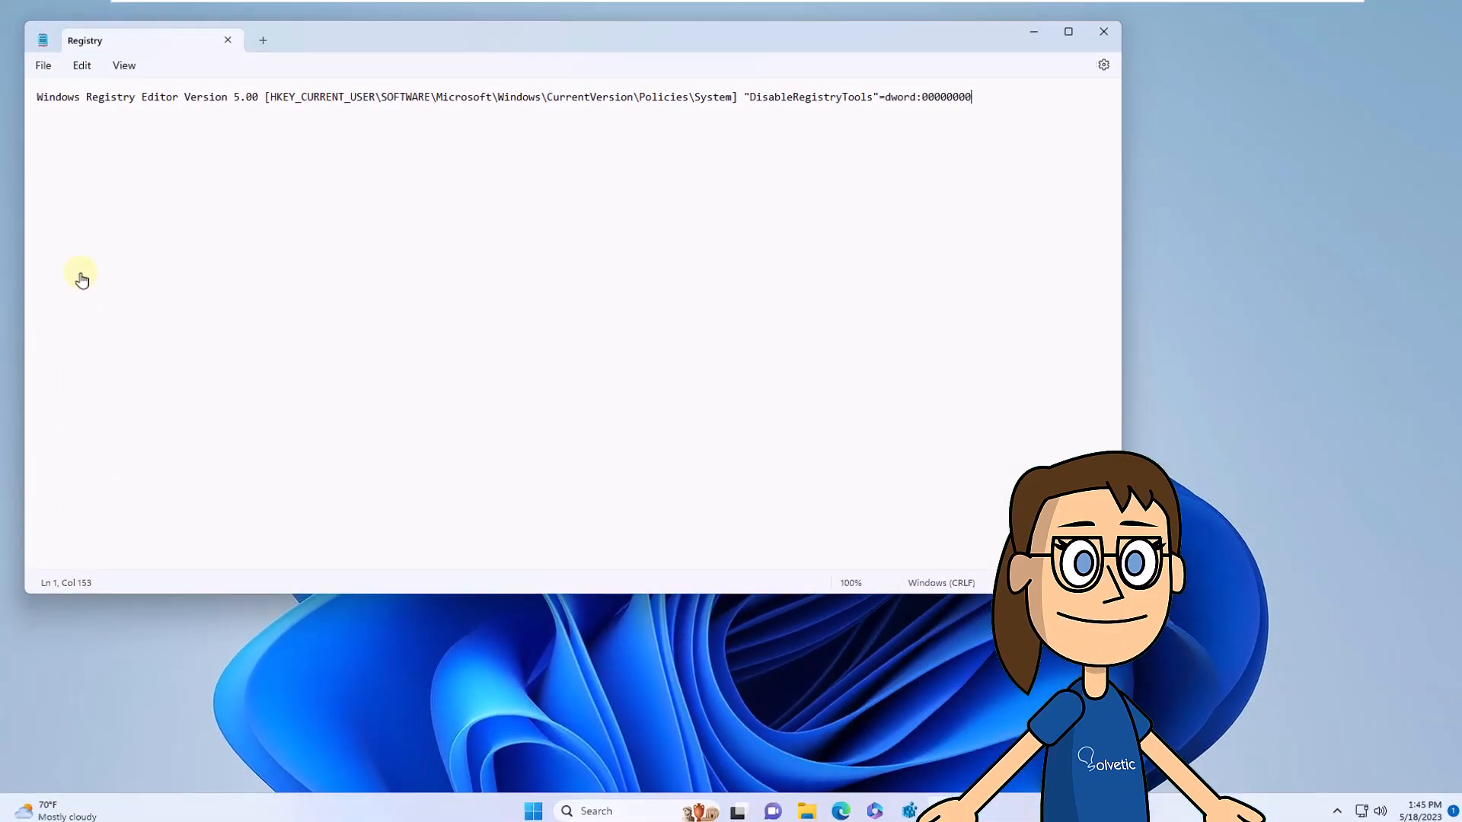
pyautogui.click(1107, 32)
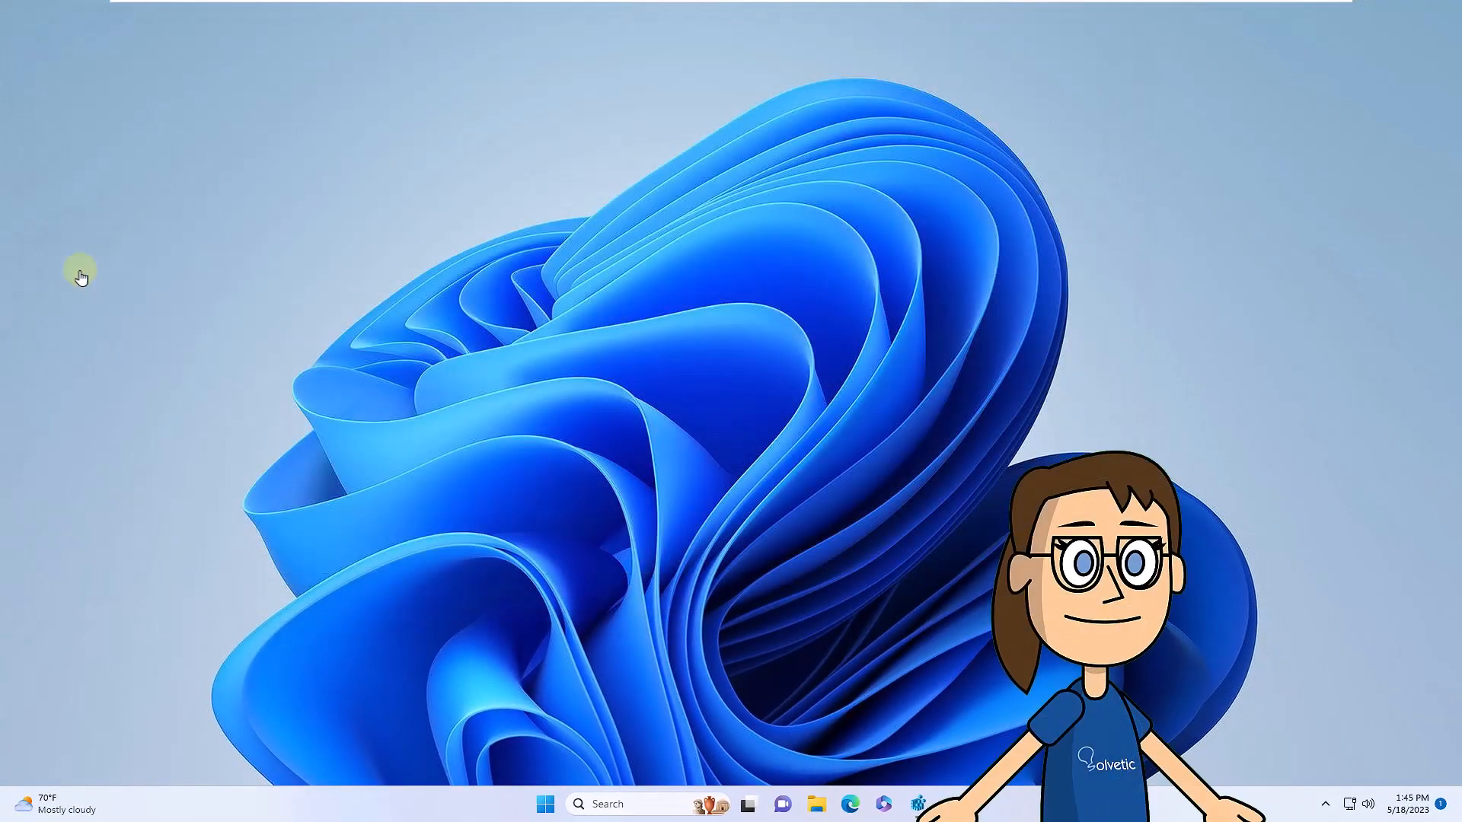
# Open Windows Terminal as administrator, approve the elevation request, and switch to the E: drive with a cleared screen.
pyautogui.rightClick(545, 804)
pyautogui.click(522, 587)
pyautogui.click(652, 529)
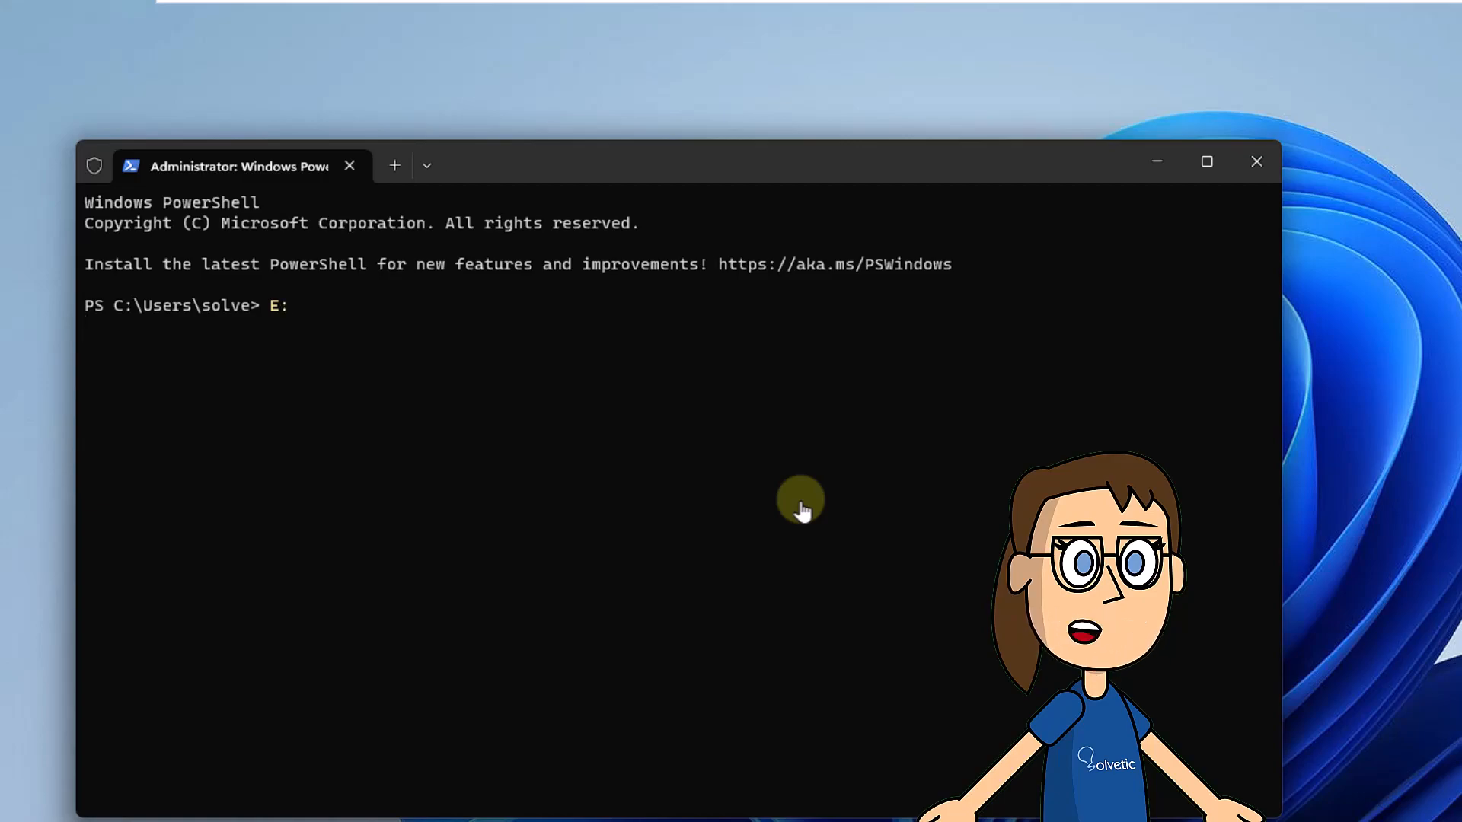
pyautogui.press('Return')
pyautogui.write('clear')
pyautogui.press('Return')
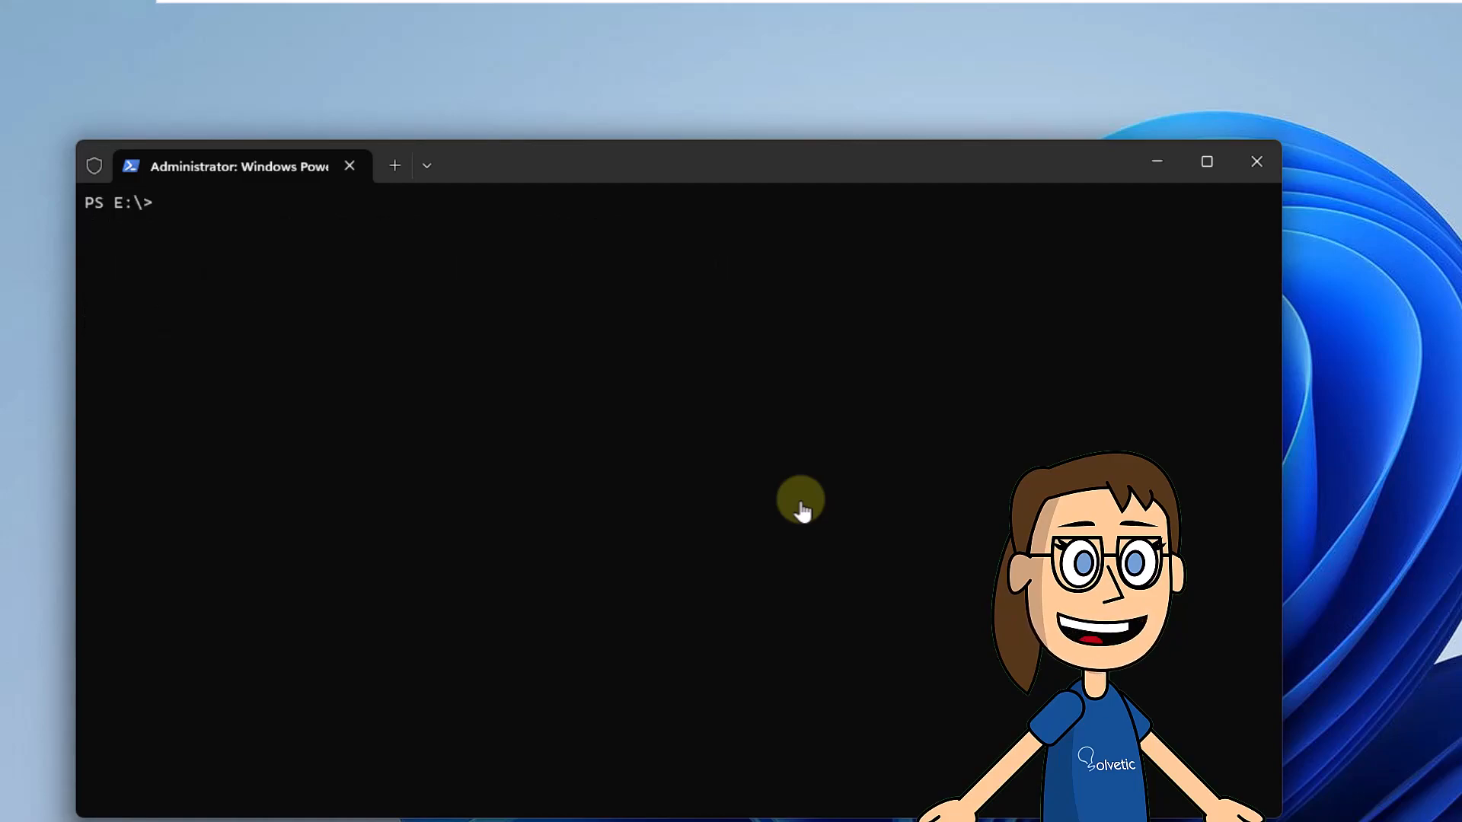
# List the contents of the E: drive with ls, and clear the terminal screen.
pyautogui.write('ls')
pyautogui.press('Return')
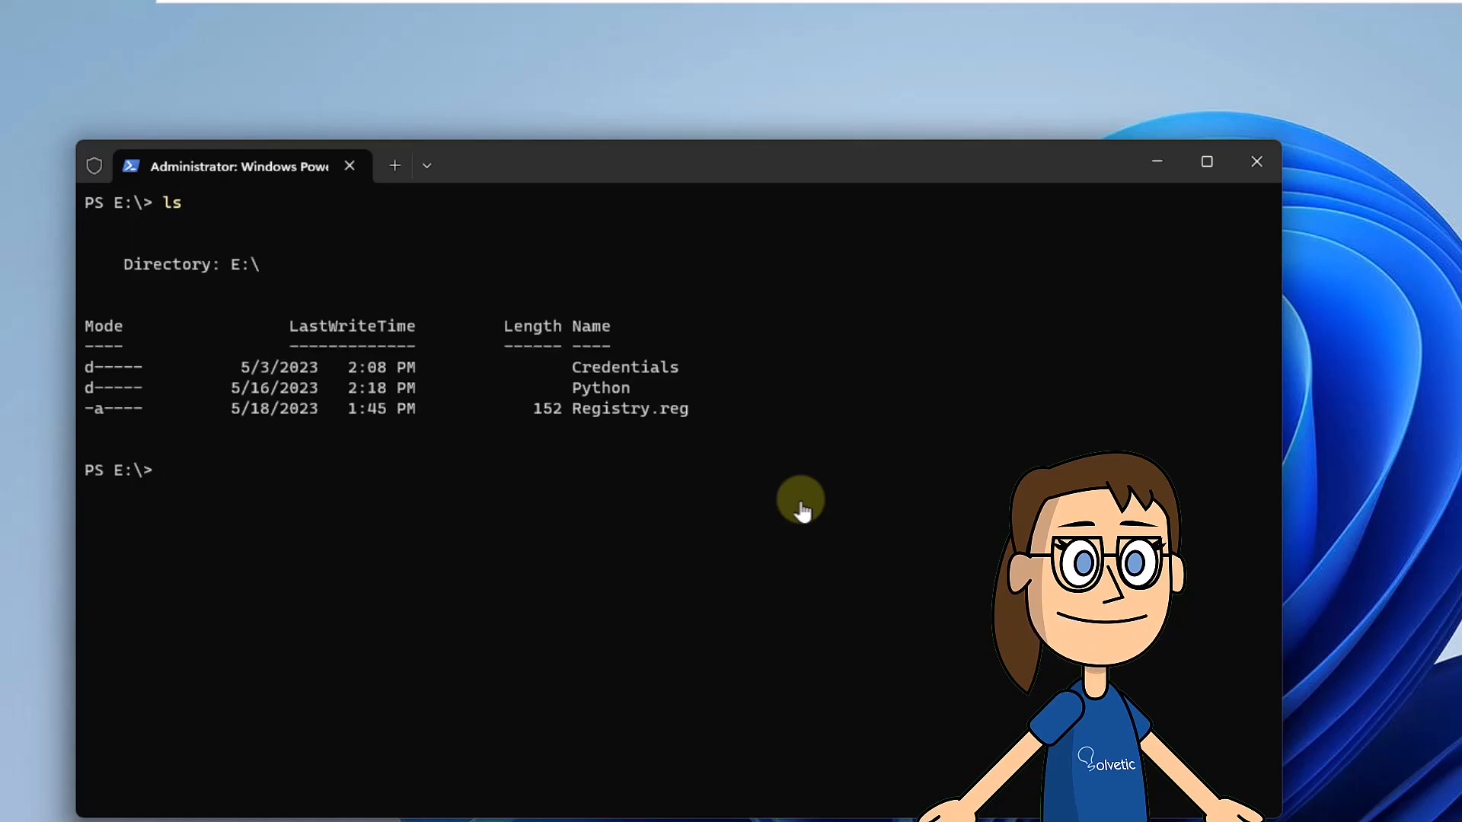
pyautogui.write('clear')
pyautogui.press('Return')
# Import the registry file silently by running "regedit.exe /s Registry.reg".
pyautogui.write('regedit.e')
pyautogui.write('xe &s')
pyautogui.press('BackSpace')
pyautogui.press('BackSpace')
pyautogui.write('/')
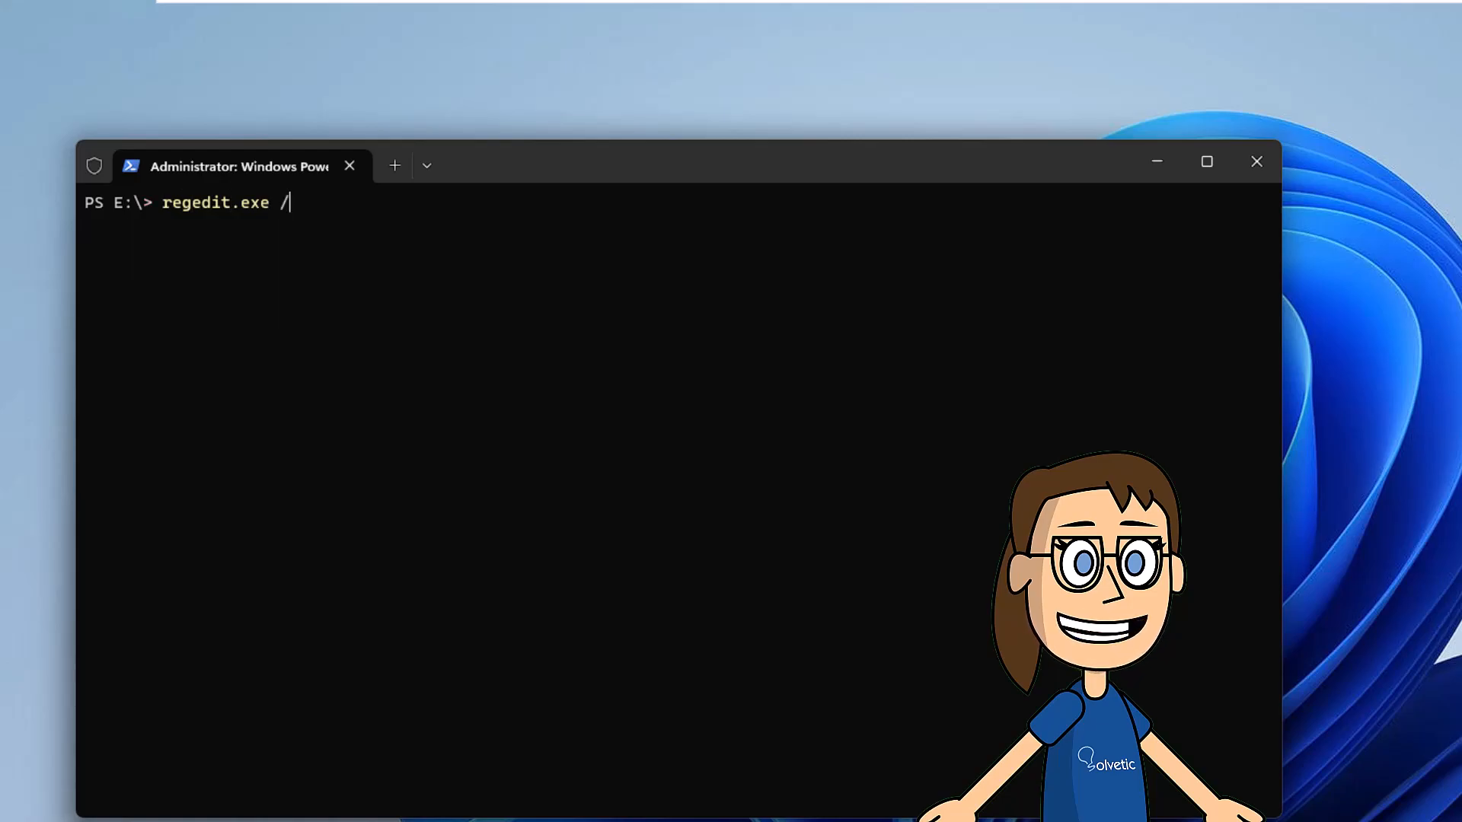
pyautogui.write('s Re')
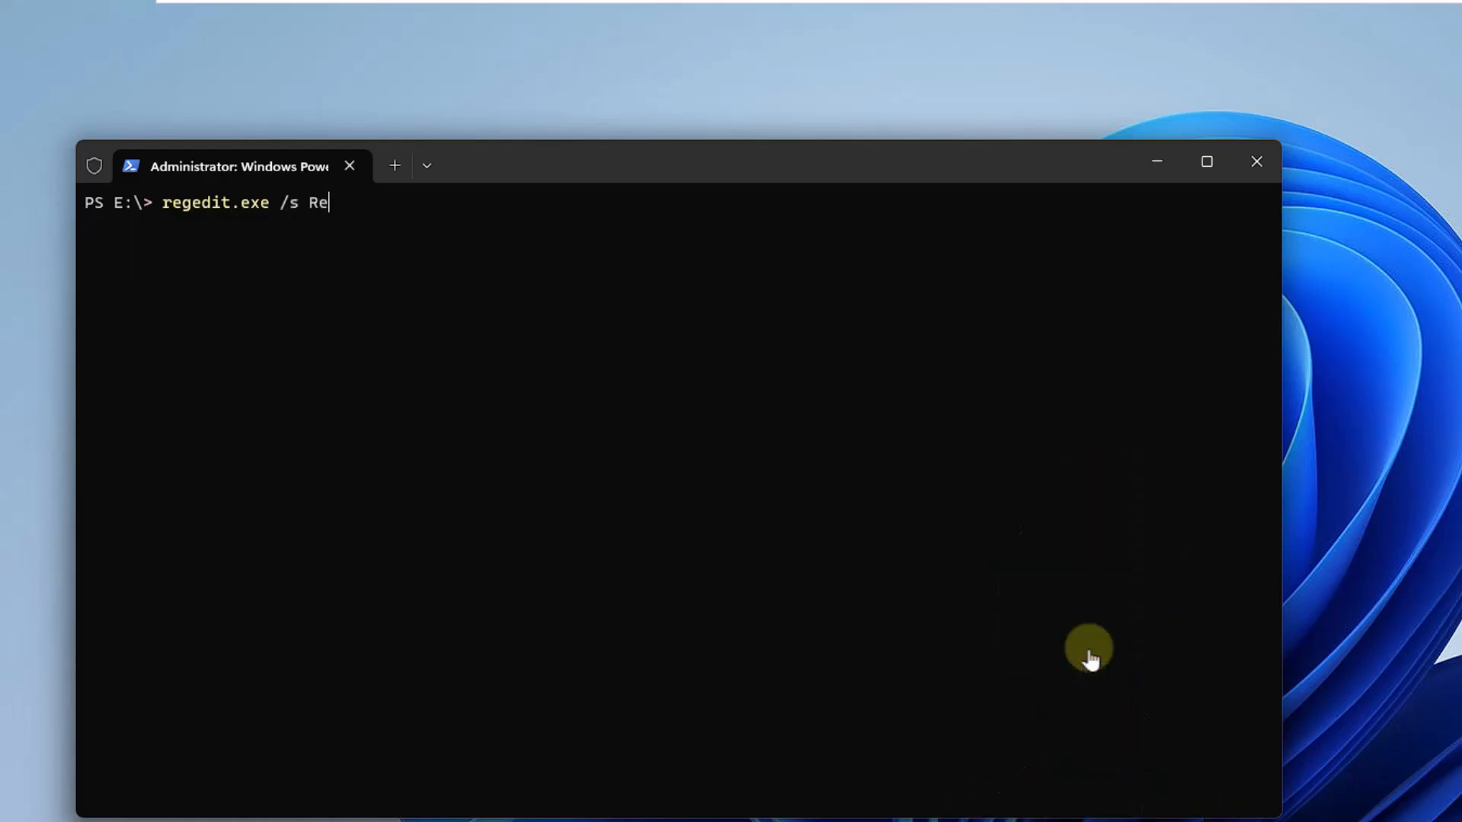
pyautogui.press('Tab')
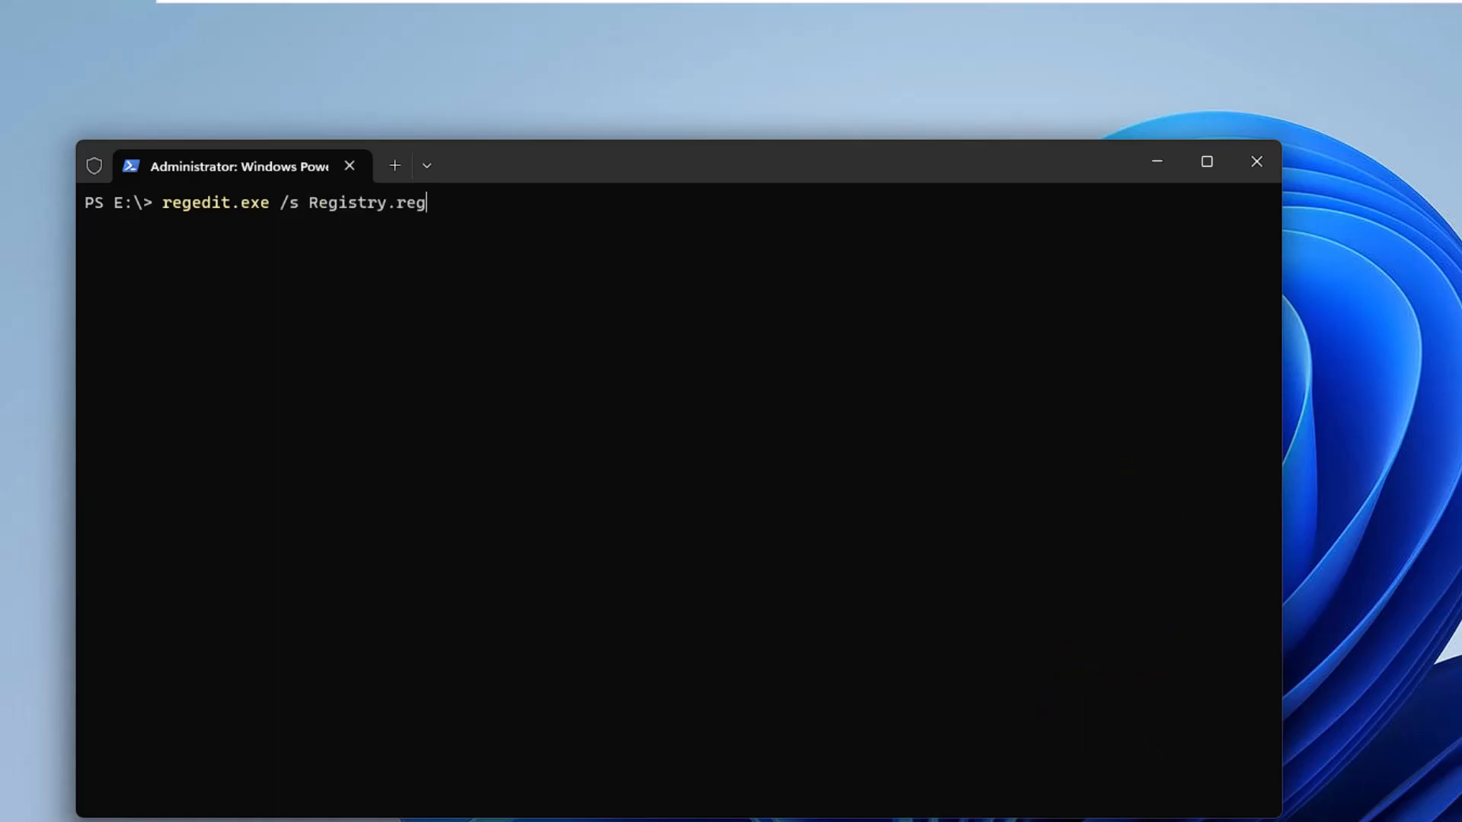
pyautogui.press('Return')
# Clear the terminal screen and end the PowerShell session with exit.
pyautogui.write('clear')
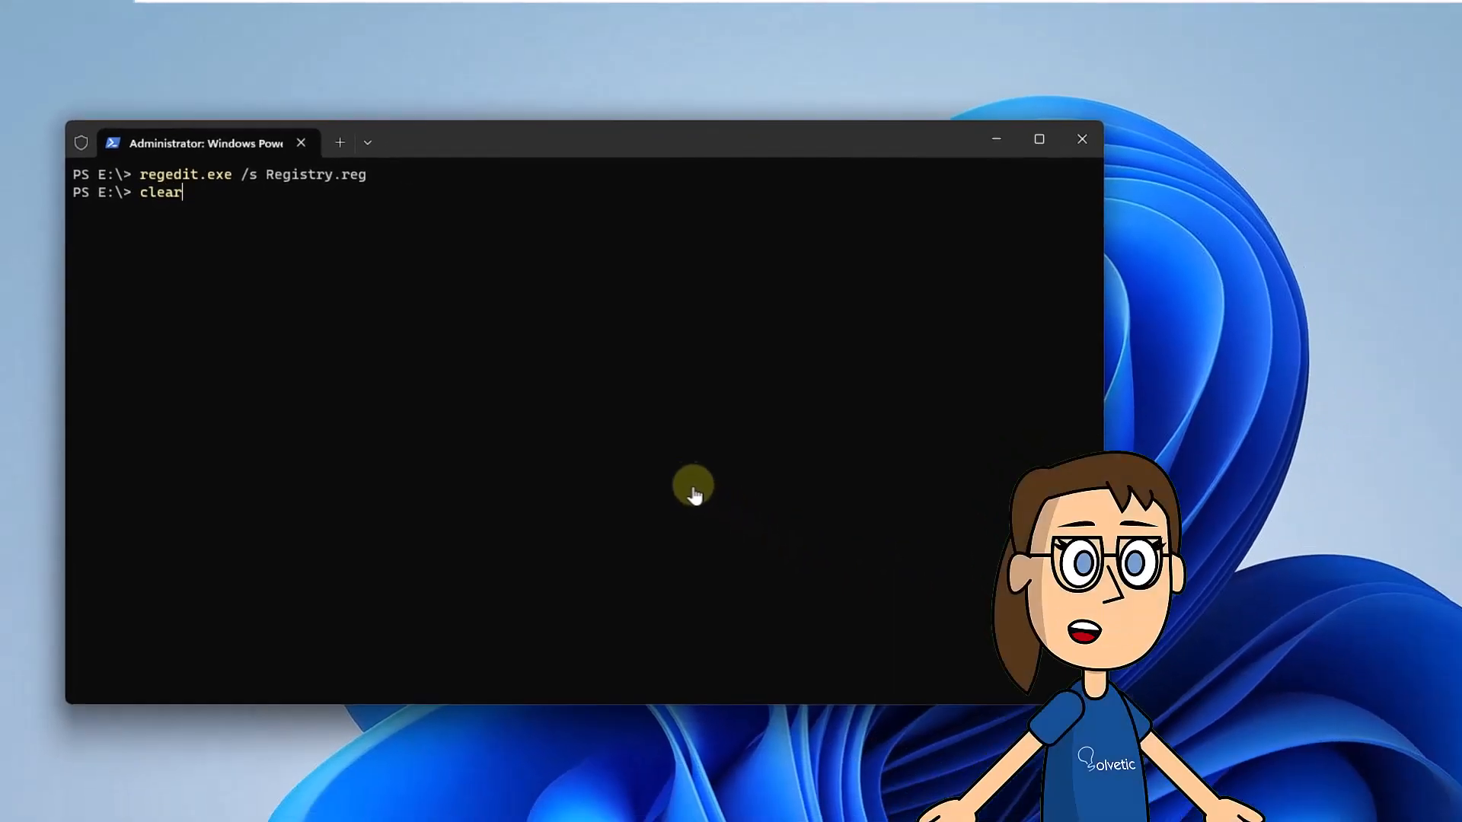
pyautogui.press('Return')
pyautogui.write('exit')
pyautogui.press('Return')
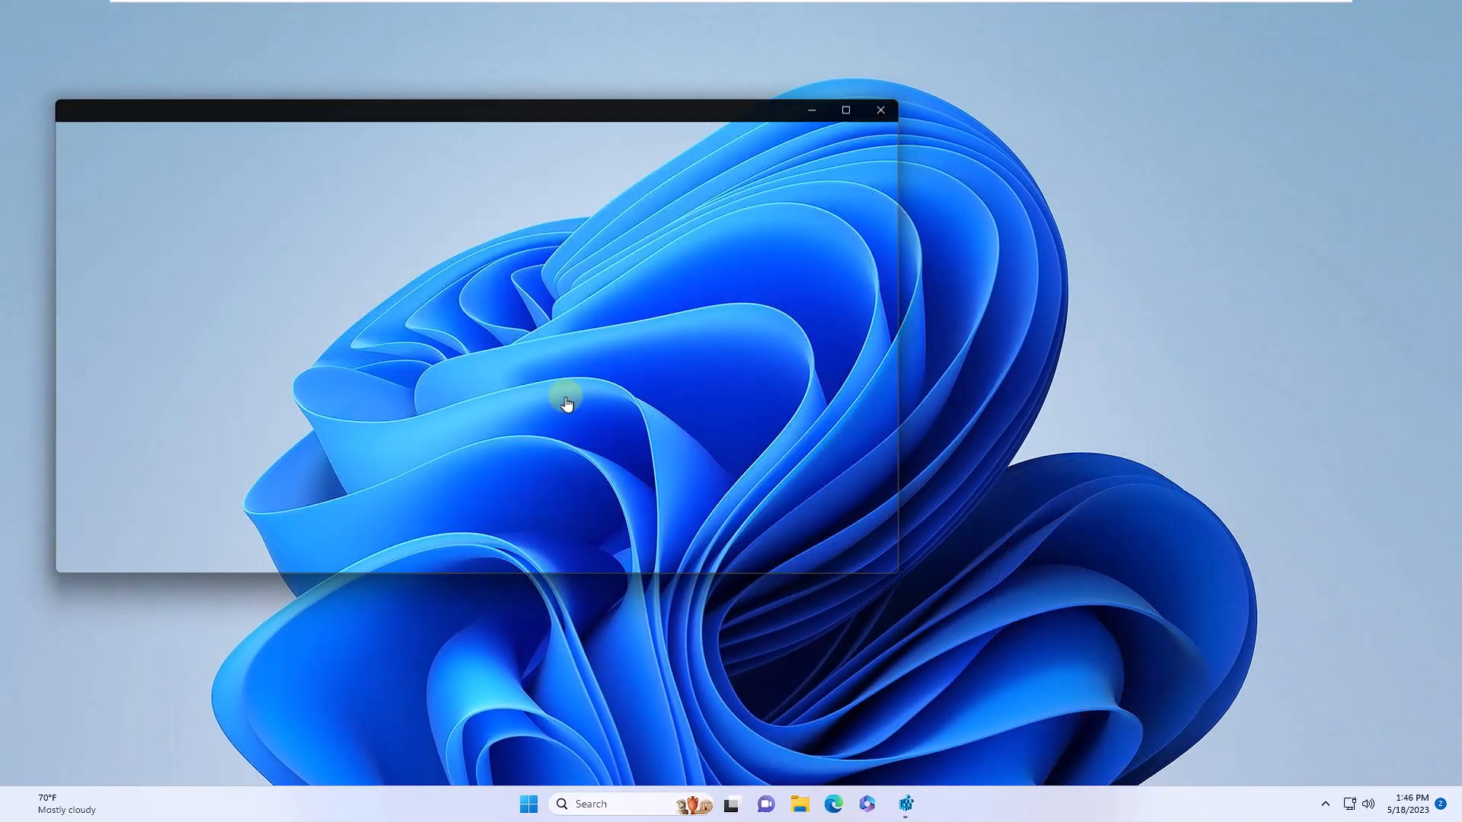
# Search Windows for "rege", open Registry Editor, and allow it to make changes to the device.
pyautogui.press('super')
pyautogui.write('re')
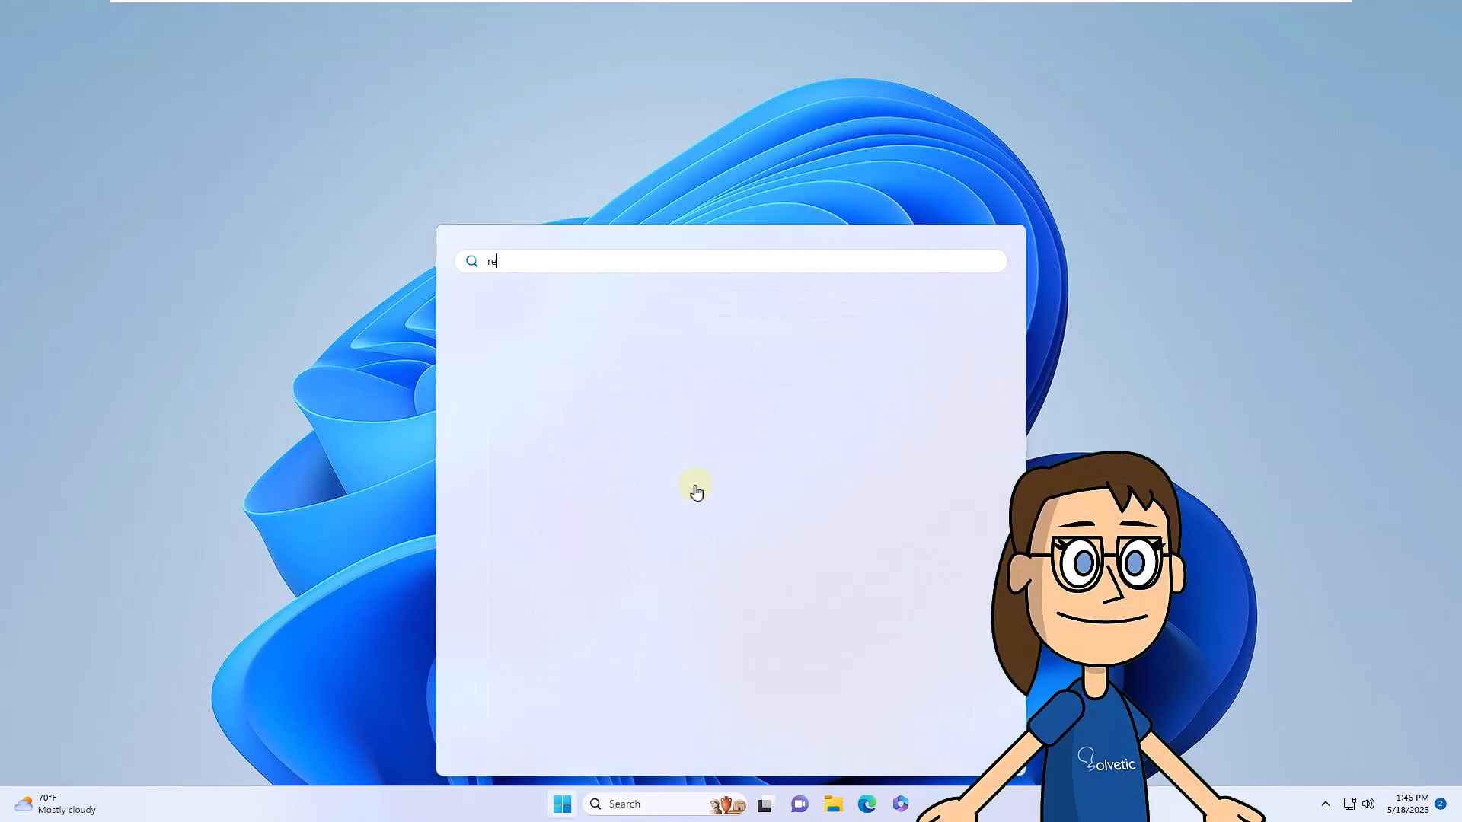
pyautogui.write('ge')
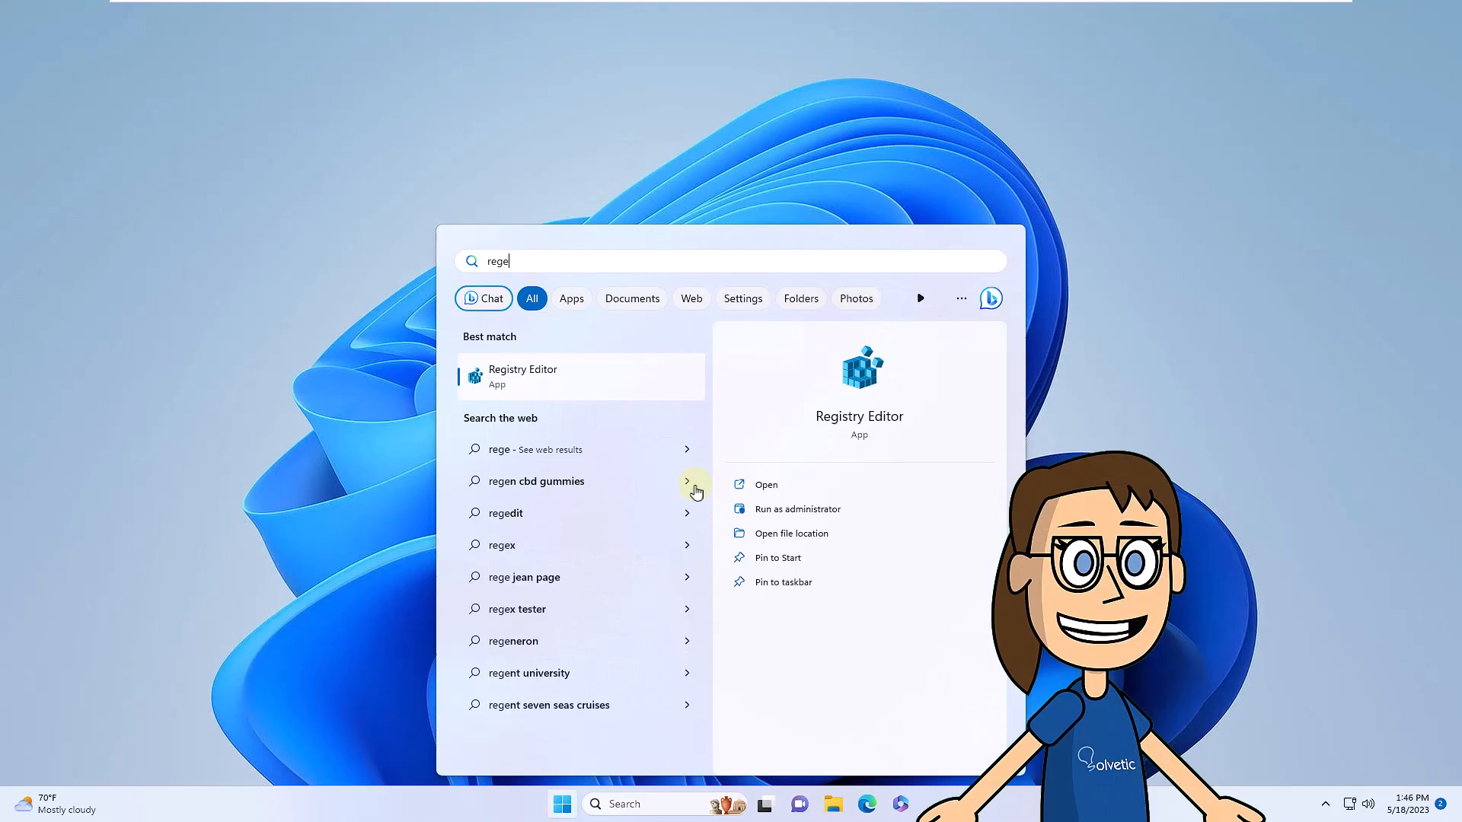
pyautogui.press('Return')
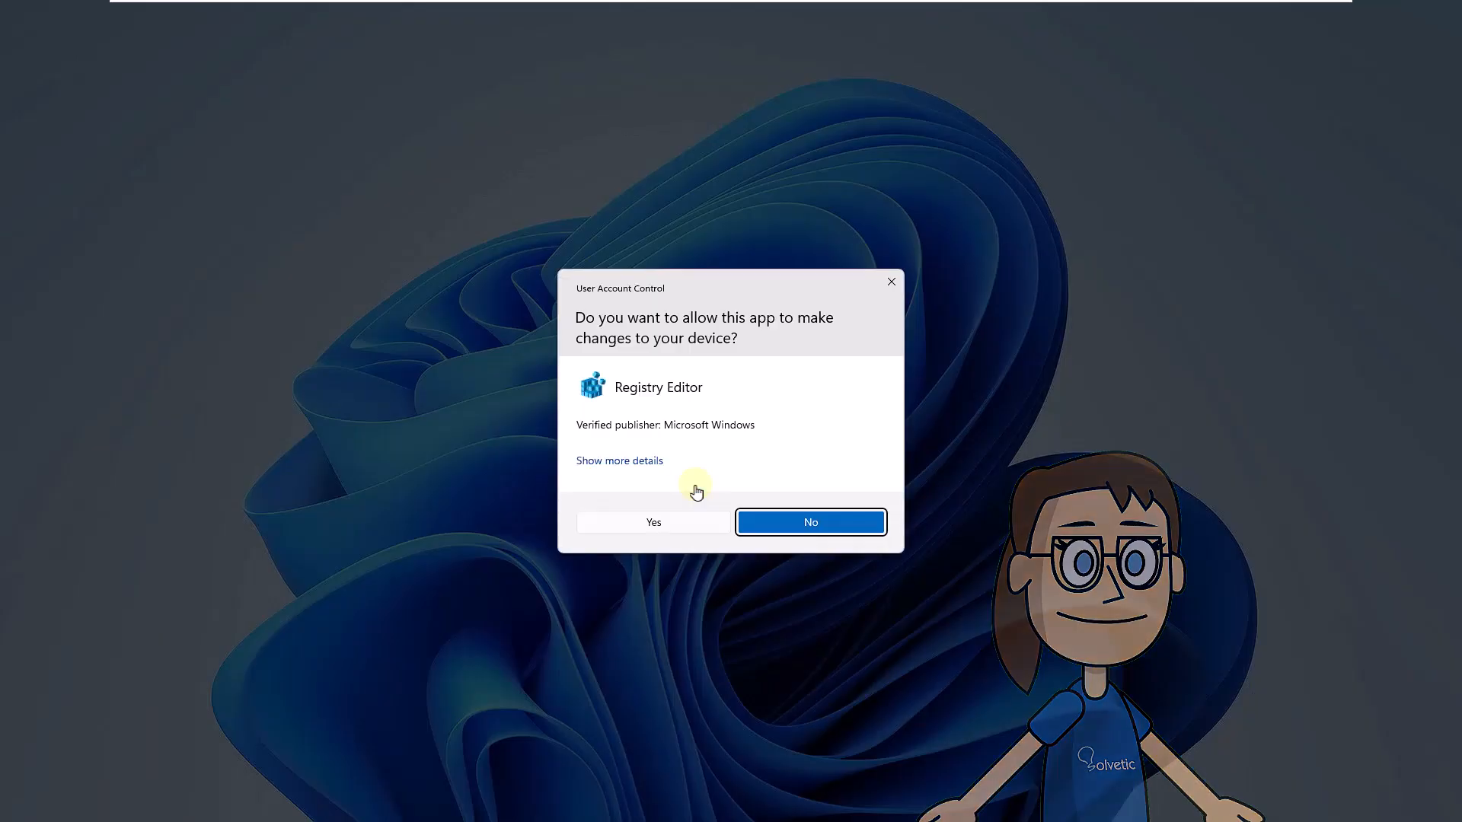
pyautogui.click(687, 522)
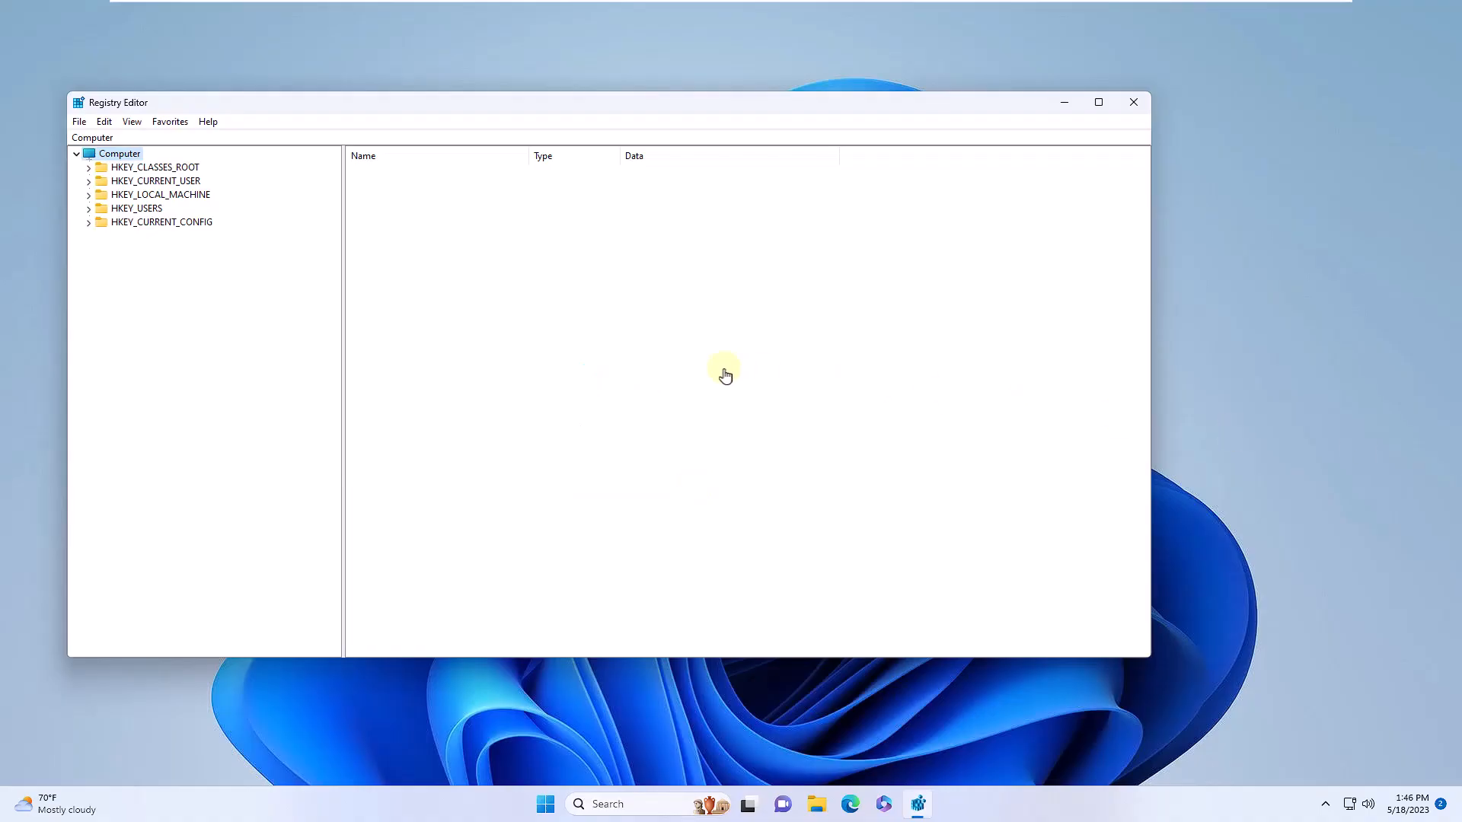